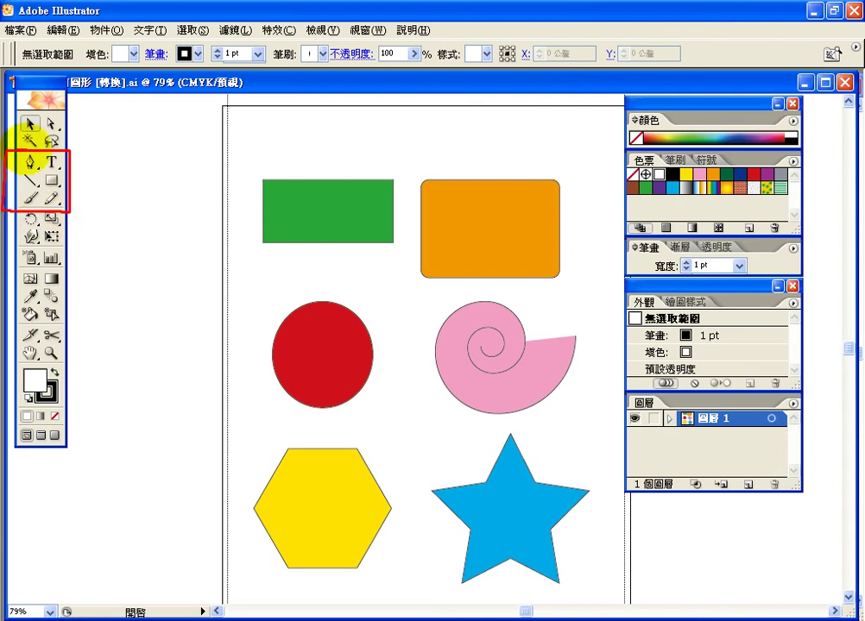
{"action": "left_click", "coordinate": [52, 164]}
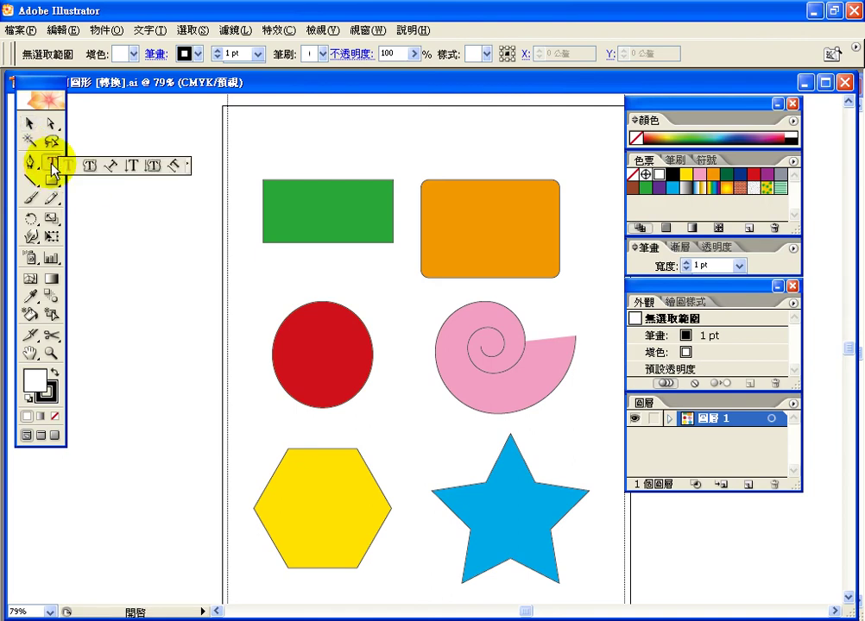
{"action": "left_click", "coordinate": [52, 164]}
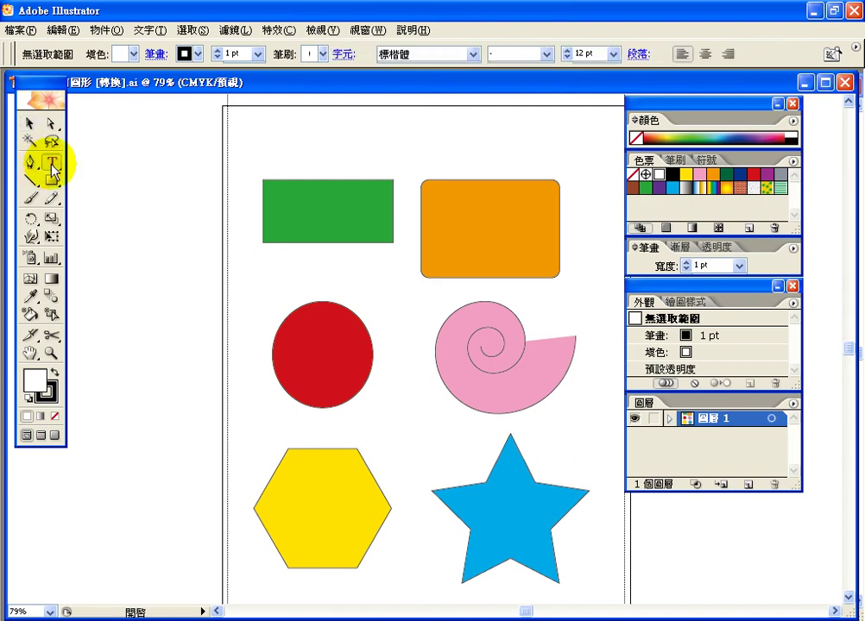
{"action": "left_click", "coordinate": [54, 170]}
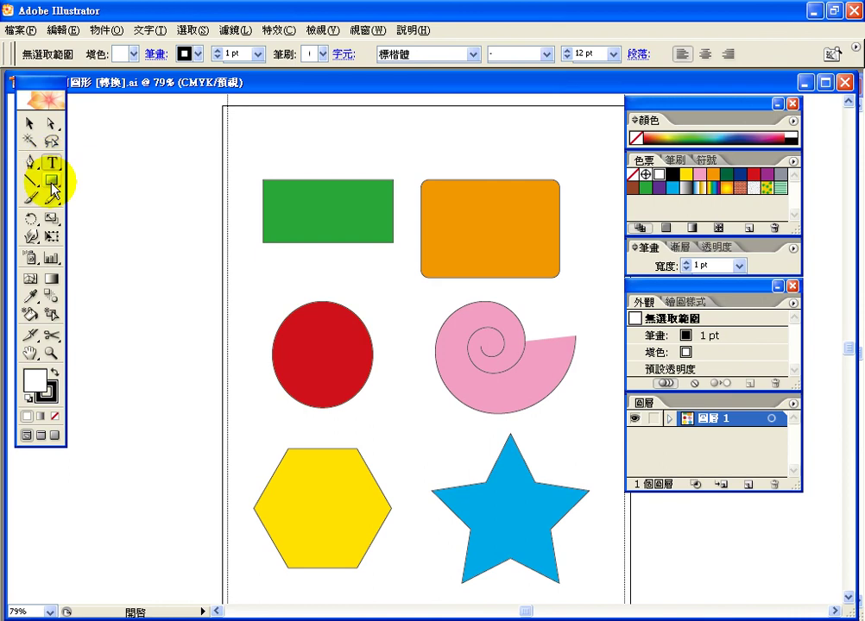
{"action": "left_click", "coordinate": [54, 182]}
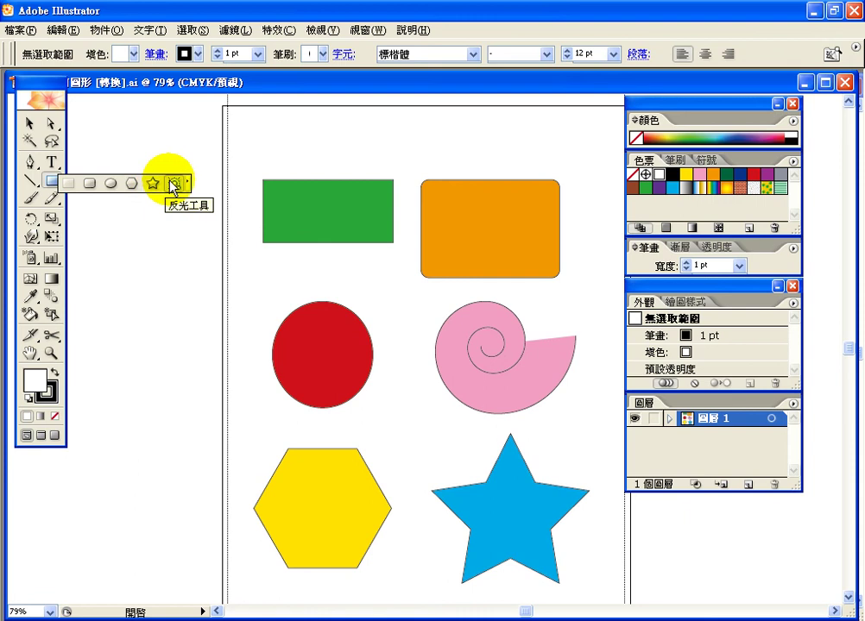
{"action": "left_click", "coordinate": [112, 183]}
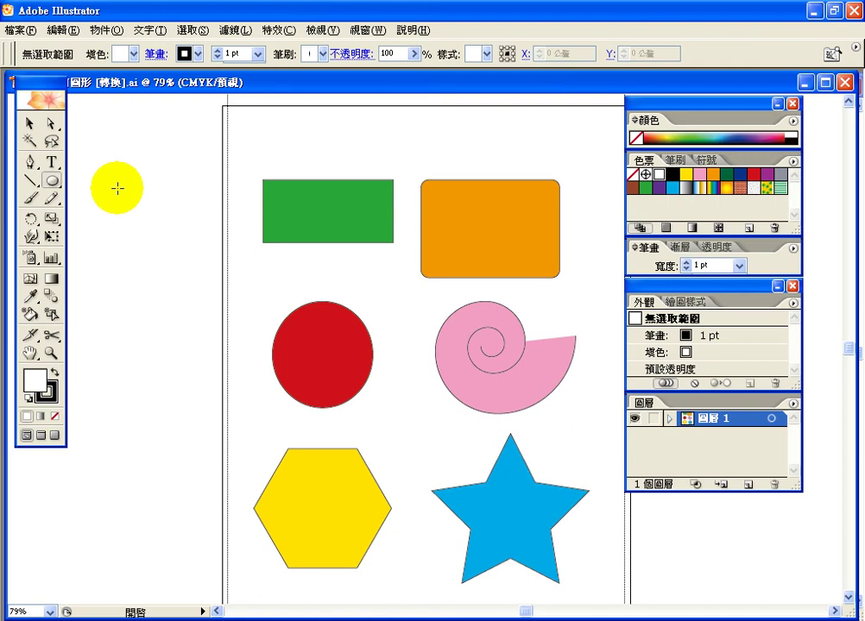
{"action": "left_click", "coordinate": [33, 185]}
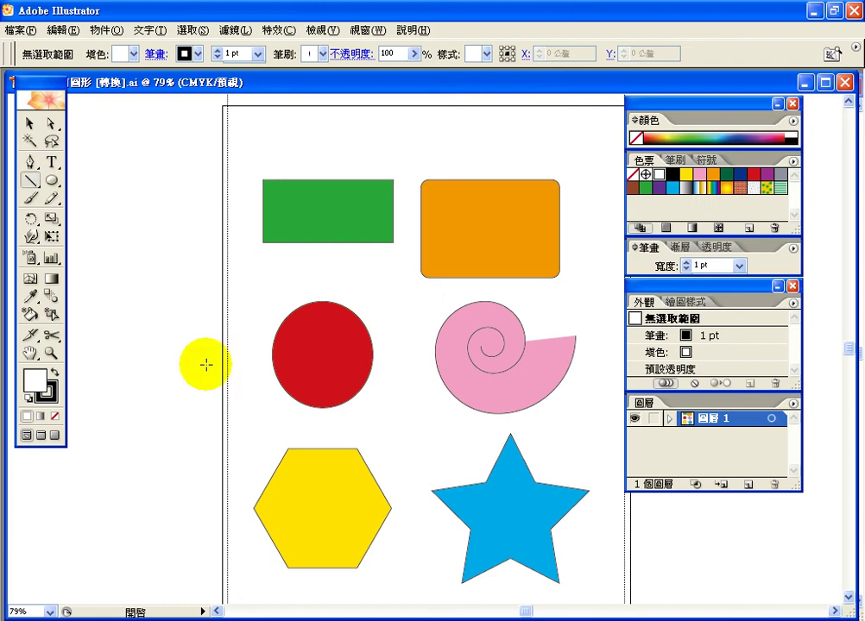
- Activate the Rectangle tool and set the fill colour to green #2CA50A
{"action": "left_click", "coordinate": [54, 184]}
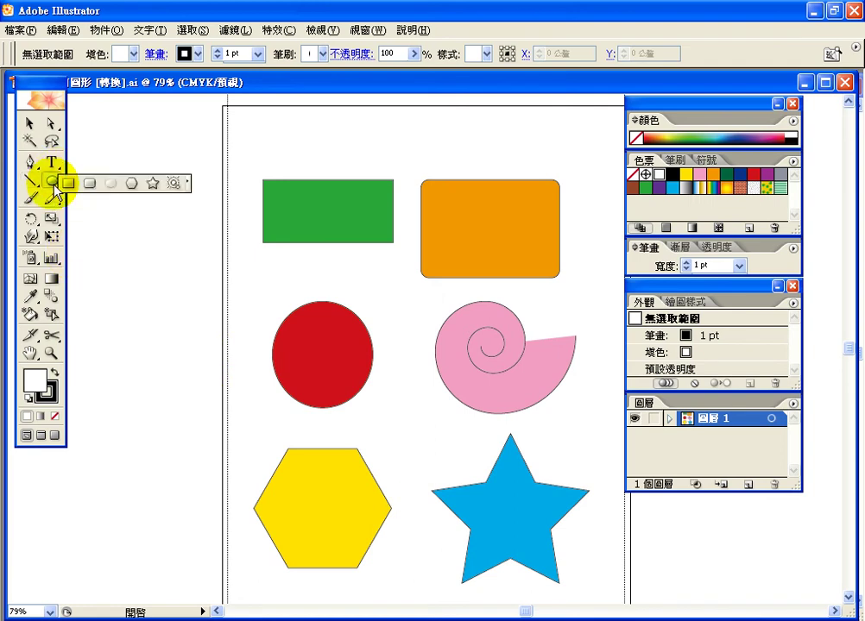
{"action": "left_click", "coordinate": [68, 182]}
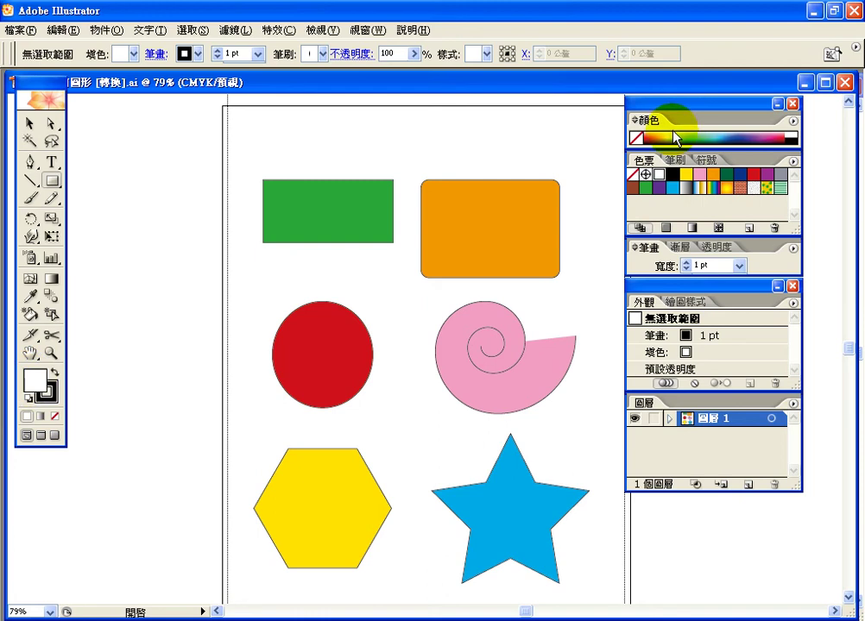
{"action": "left_click_drag", "start_coordinate": [684, 123], "coordinate": [528, 142]}
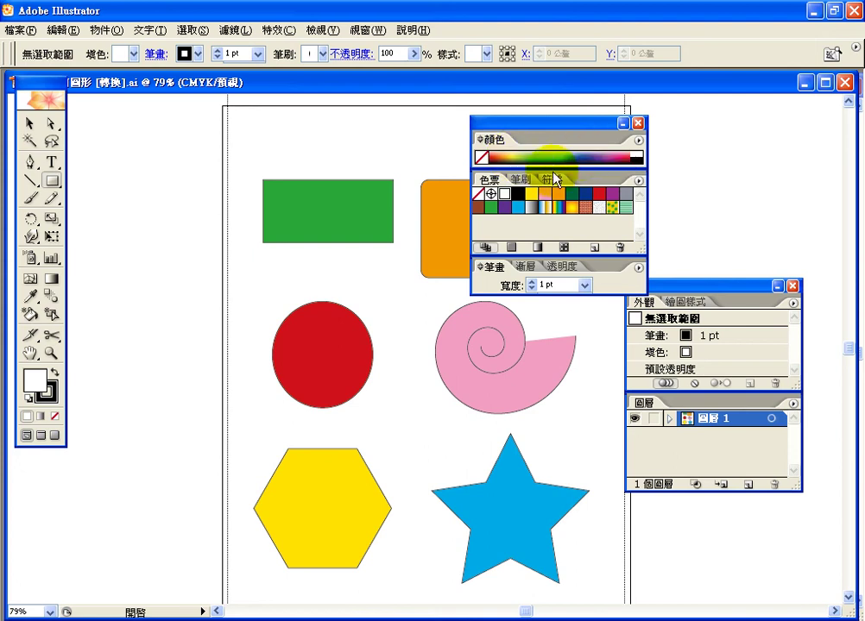
{"action": "left_click_drag", "start_coordinate": [532, 194], "coordinate": [23, 379]}
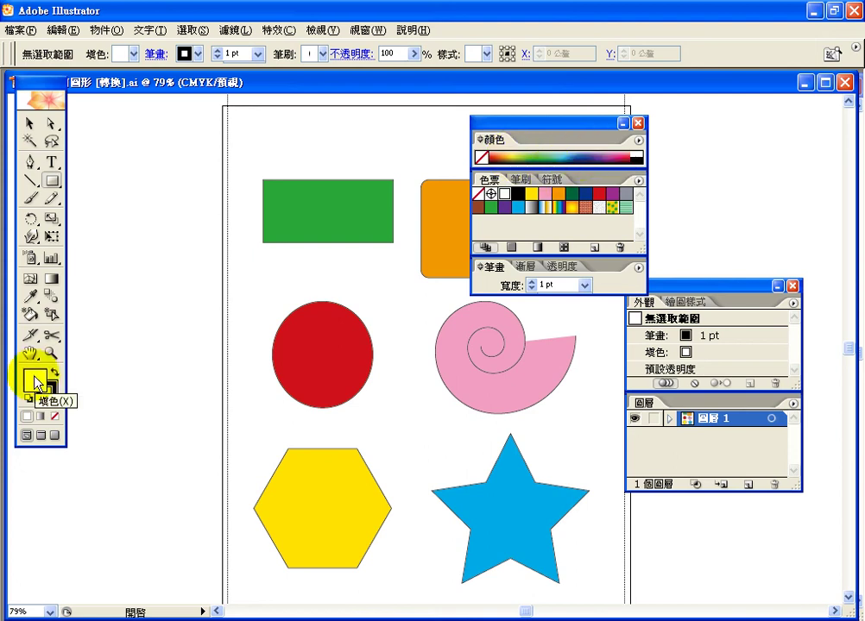
{"action": "double_click", "coordinate": [36, 382]}
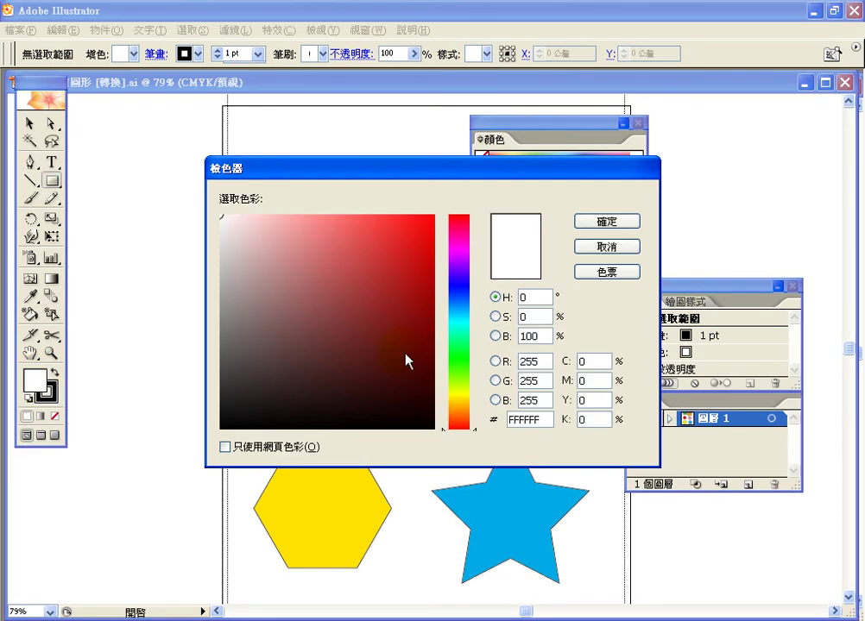
{"action": "left_click", "coordinate": [459, 369]}
{"action": "left_click", "coordinate": [421, 291]}
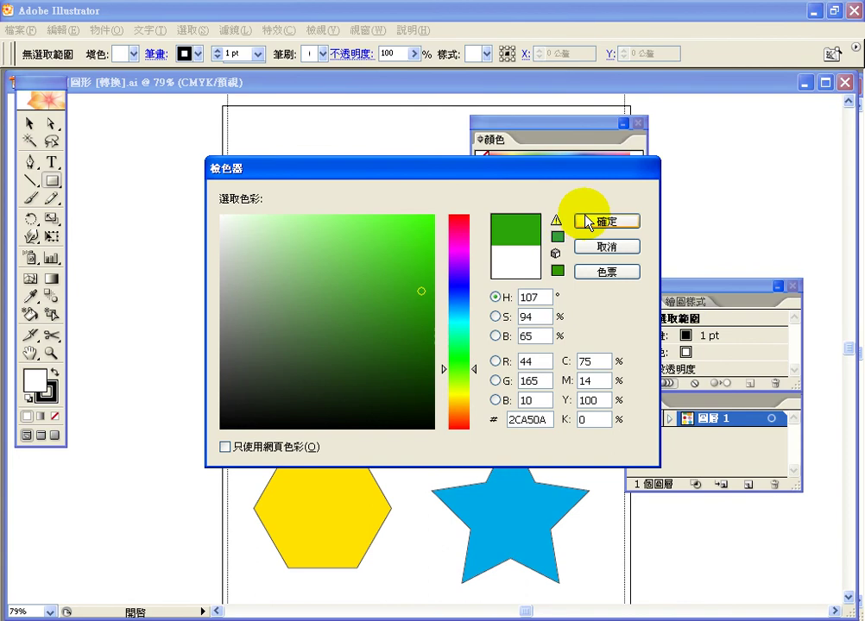
{"action": "left_click", "coordinate": [588, 223]}
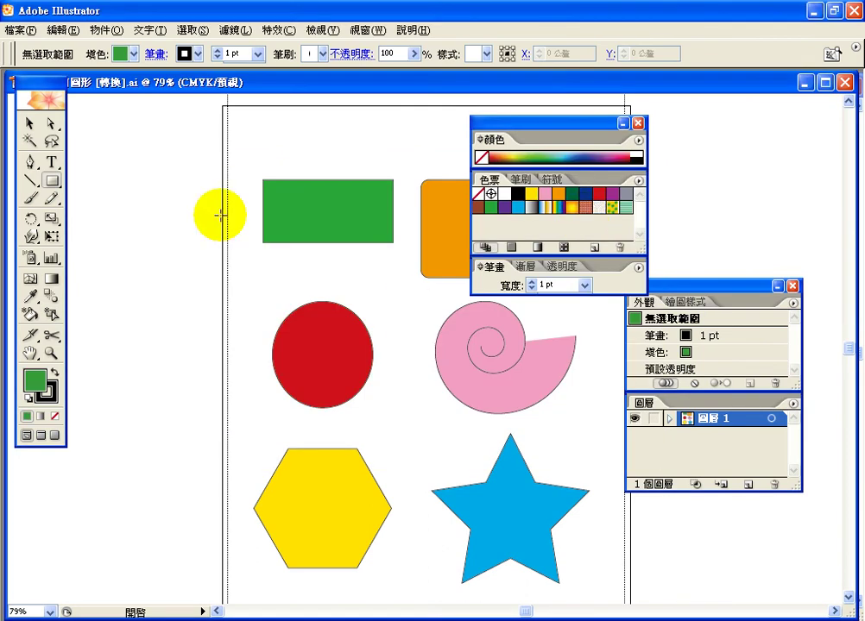
- Draw a green rectangle about 46 mm high with a #605F5F grey stroke, overlapping the artboard's left edge
{"action": "left_click", "coordinate": [50, 399]}
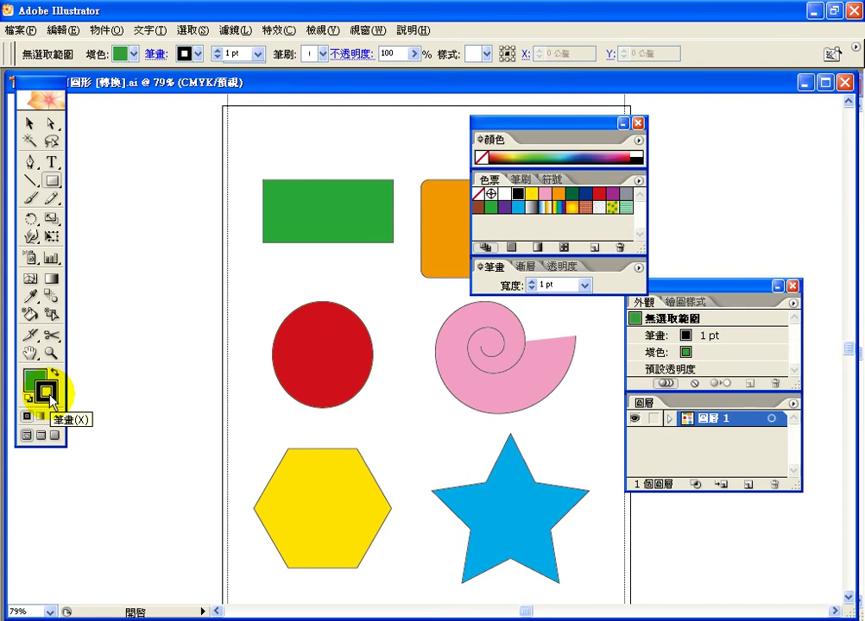
{"action": "double_click", "coordinate": [49, 396]}
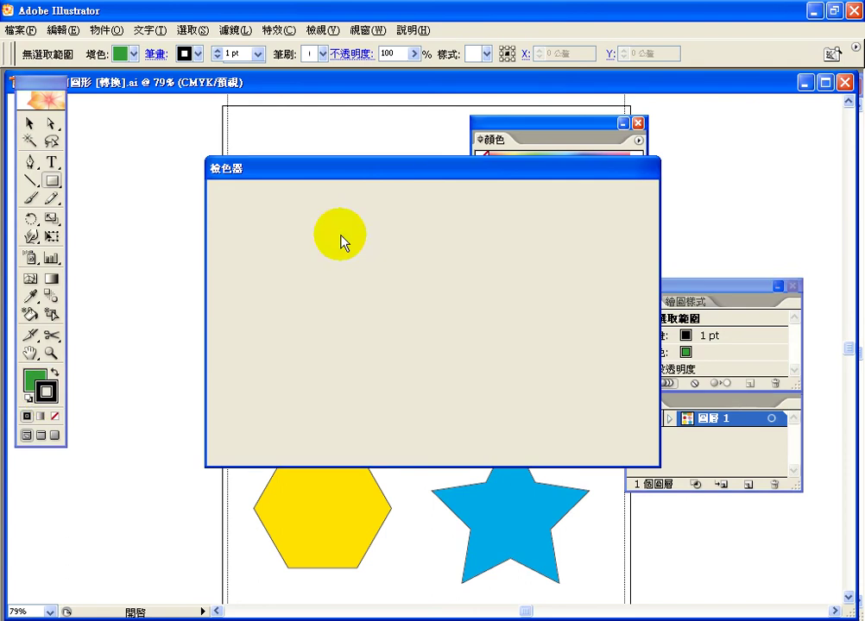
{"action": "left_click", "coordinate": [223, 346]}
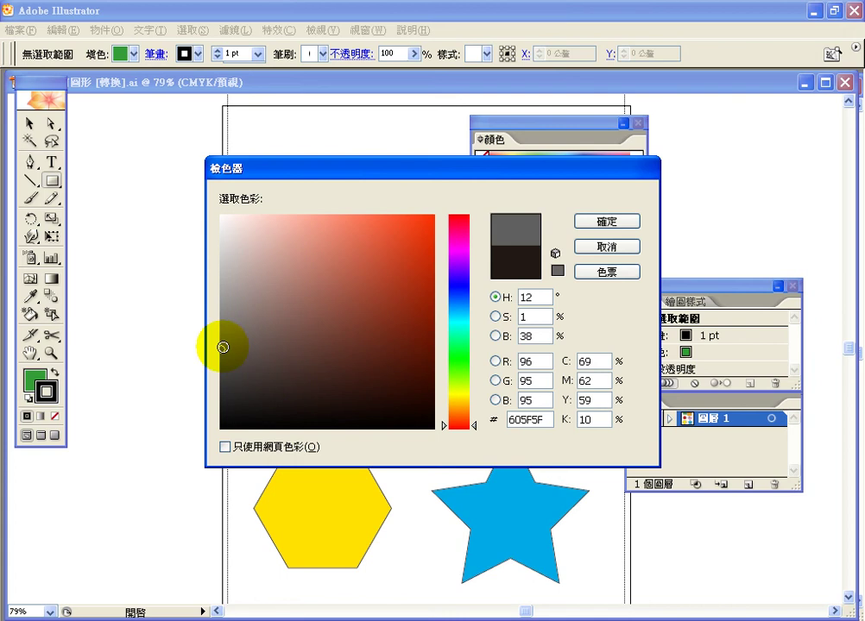
{"action": "left_click", "coordinate": [607, 223]}
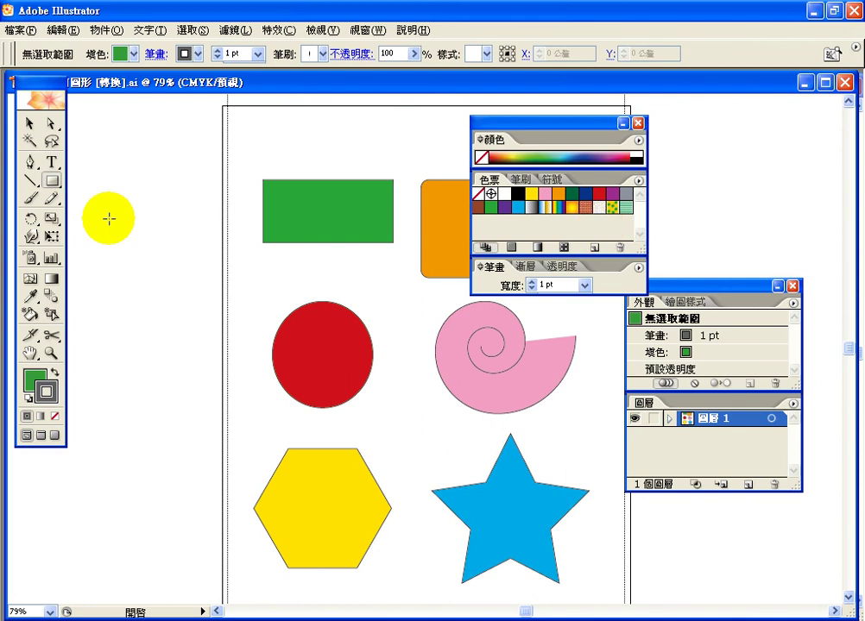
{"action": "left_click_drag", "start_coordinate": [109, 218], "coordinate": [230, 305]}
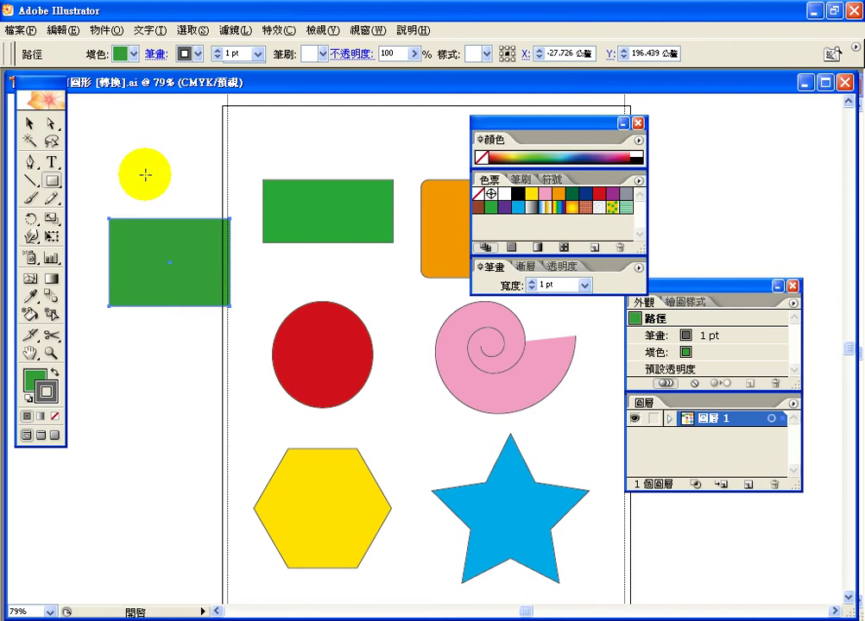
- Create a second rectangle of the same size by entering its dimensions just above the first, and delete it
{"action": "left_click", "coordinate": [123, 153]}
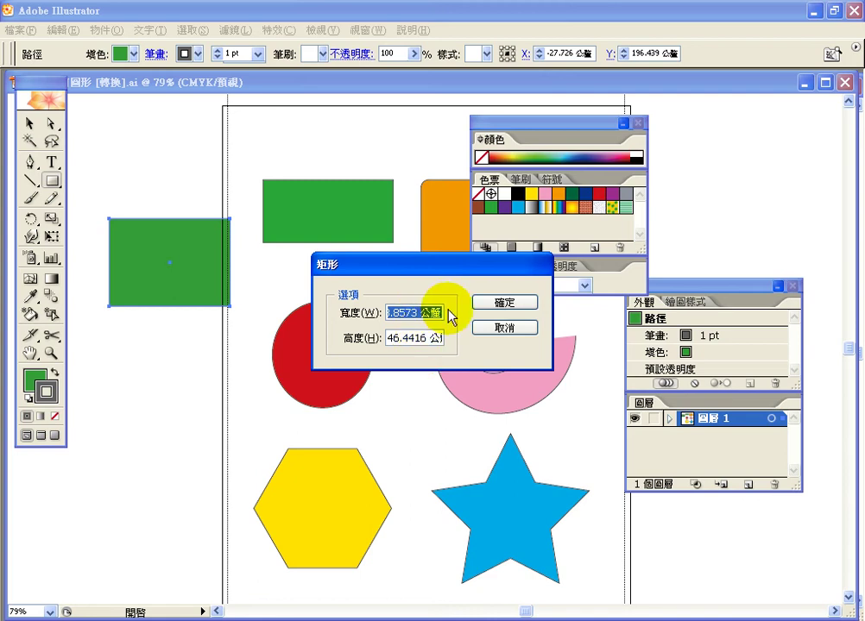
{"action": "left_click", "coordinate": [521, 306]}
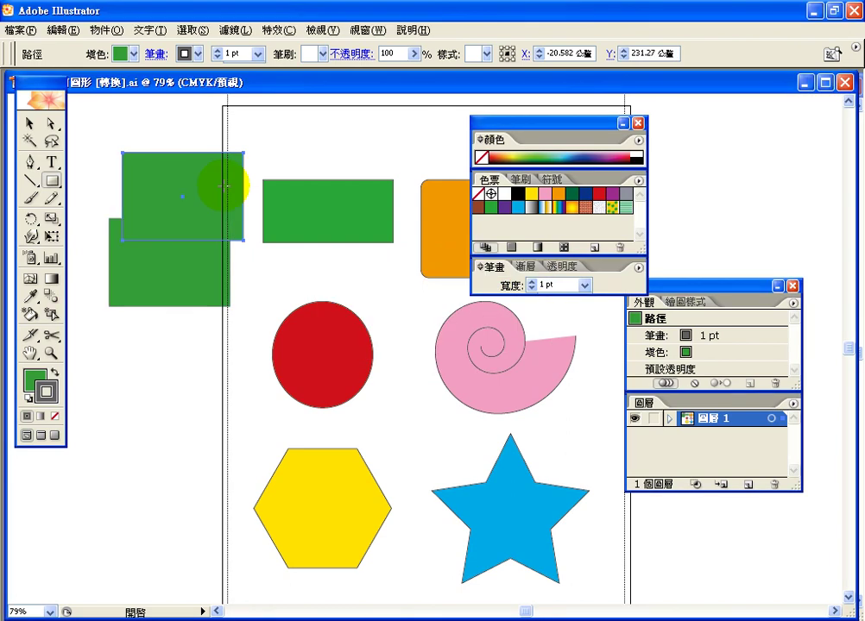
{"action": "left_click_drag", "start_coordinate": [503, 127], "coordinate": [687, 125]}
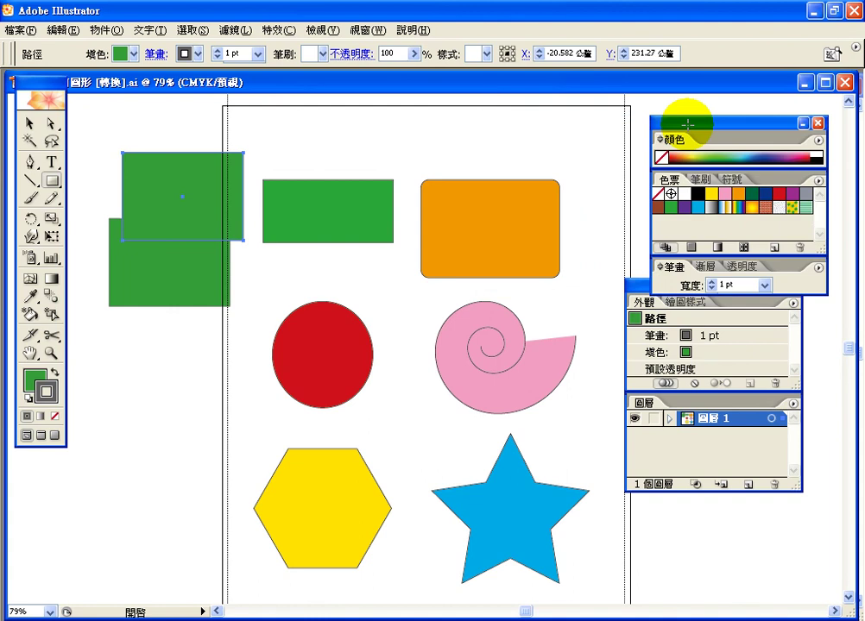
{"action": "left_click", "coordinate": [52, 183]}
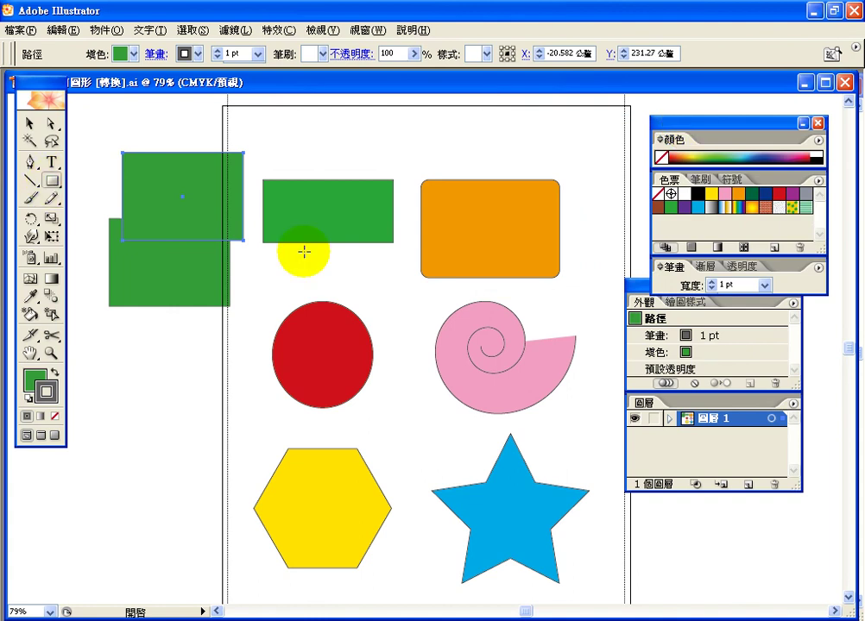
{"action": "key", "text": "Delete"}
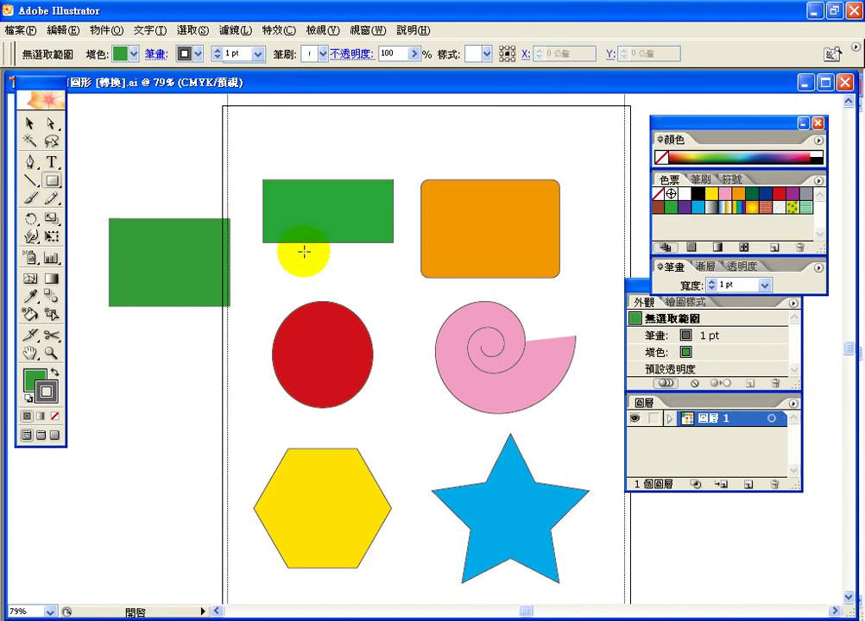
- Activate the Rounded Rectangle tool and set the fill to the yellow swatch
{"action": "left_click", "coordinate": [54, 186]}
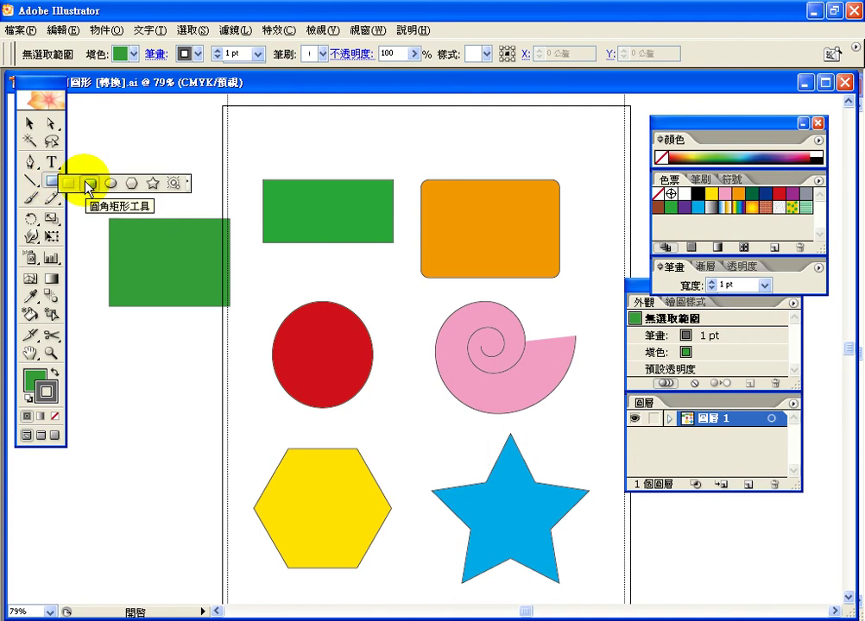
{"action": "left_click", "coordinate": [88, 184]}
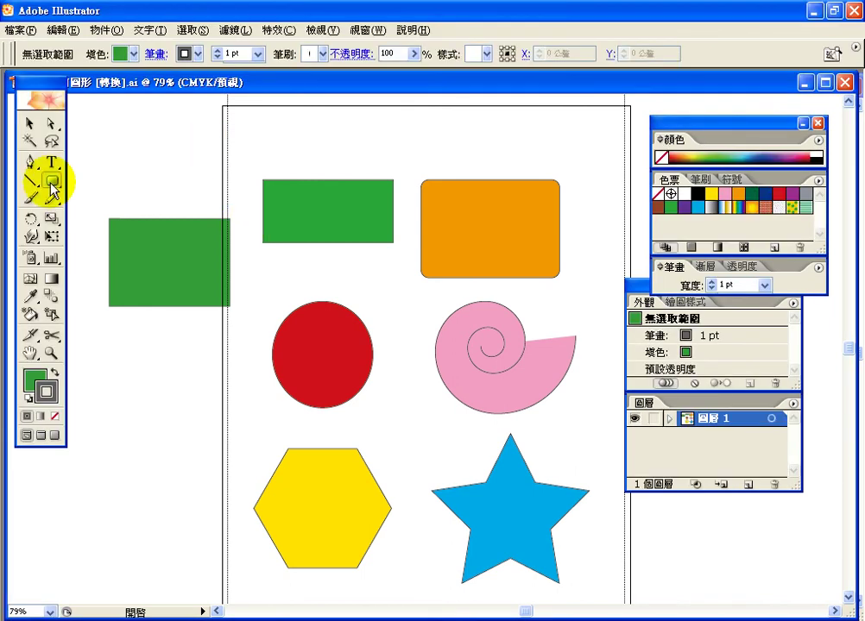
{"action": "left_click", "coordinate": [52, 186]}
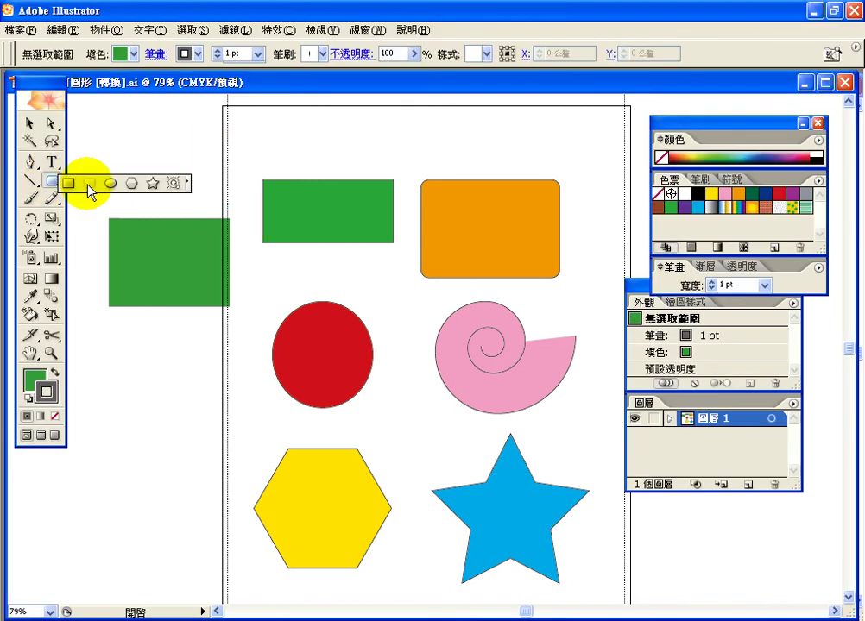
{"action": "left_click", "coordinate": [89, 184]}
{"action": "left_click", "coordinate": [133, 54]}
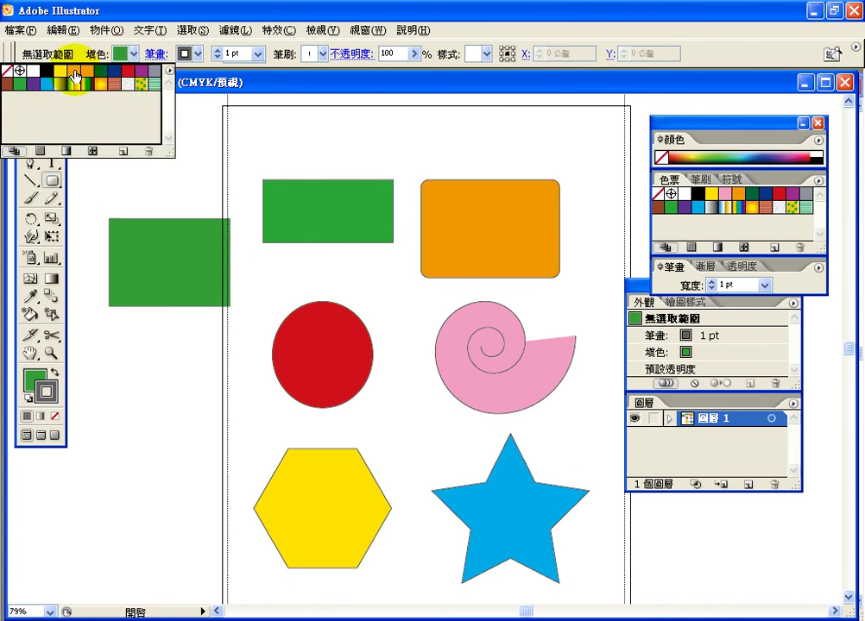
{"action": "left_click", "coordinate": [57, 72]}
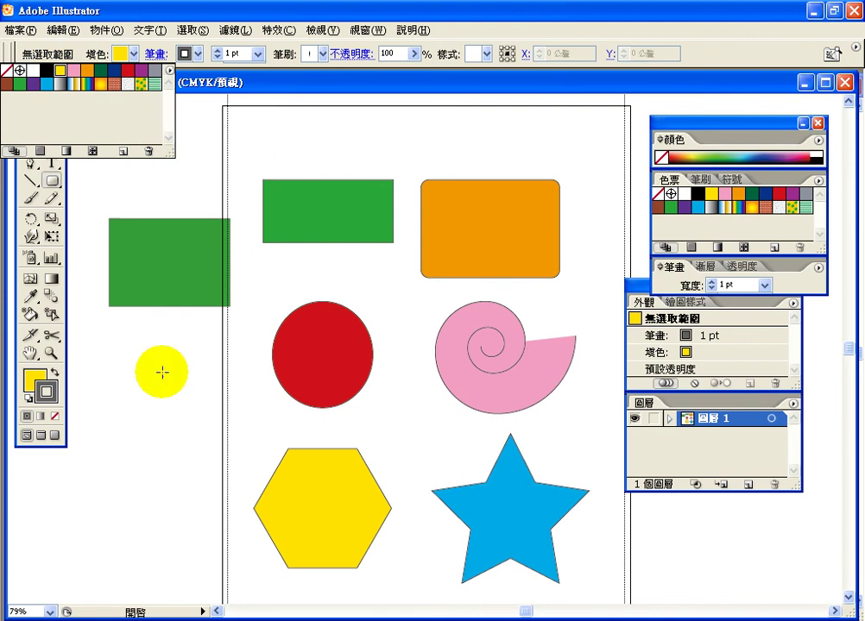
{"action": "left_click", "coordinate": [227, 12]}
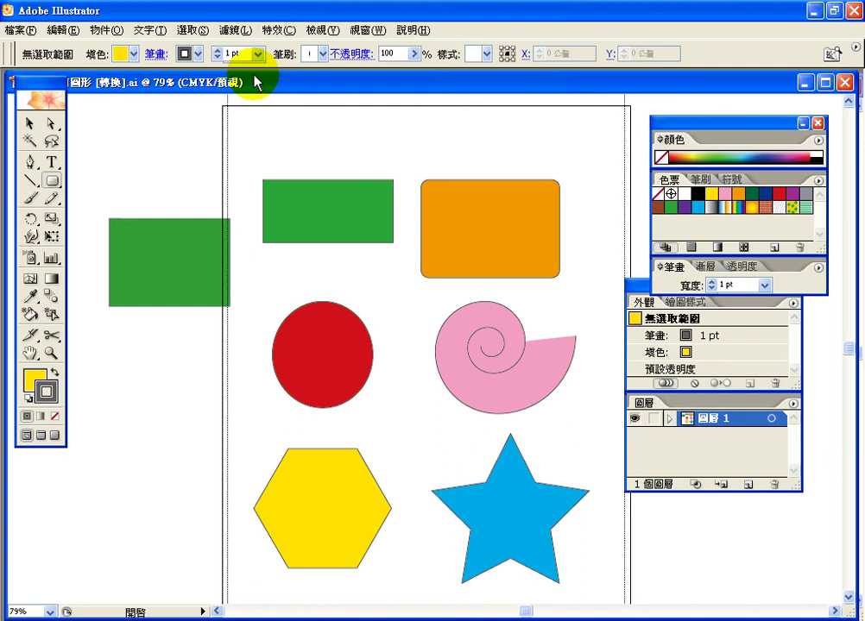
- Draw a yellow rounded rectangle about 38 mm high above the new green rectangle, adjusting its corner radius to about 7.8 mm
{"action": "mouse_move", "coordinate": [108, 119]}
{"action": "left_mouse_down"}
{"action": "mouse_move", "coordinate": [158, 172]}
{"action": "mouse_move", "coordinate": [241, 192]}
{"action": "left_mouse_up"}
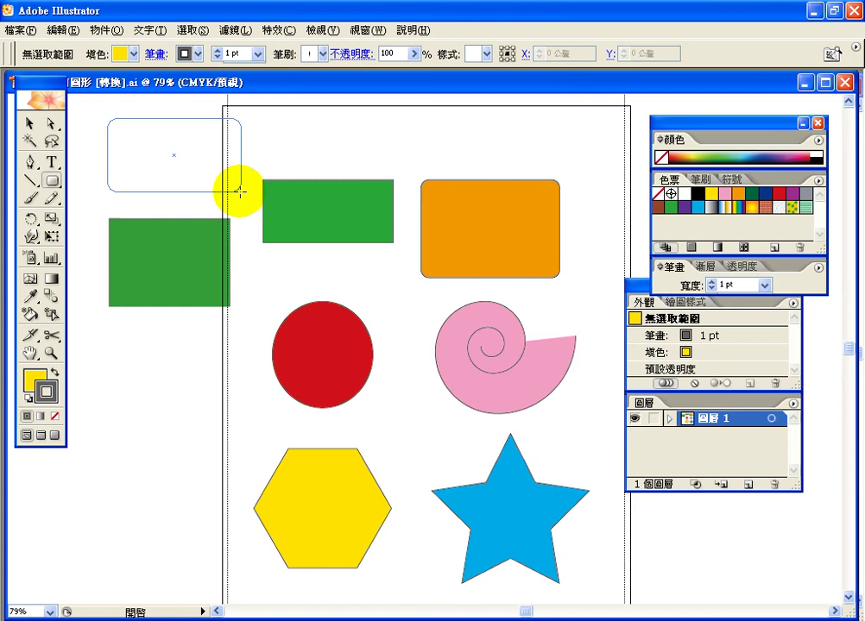
{"action": "left_click_drag", "start_coordinate": [239, 191], "coordinate": [239, 192]}
{"action": "key", "text": "Up"}
{"action": "key", "text": "Up"}
{"action": "key", "text": "Up"}
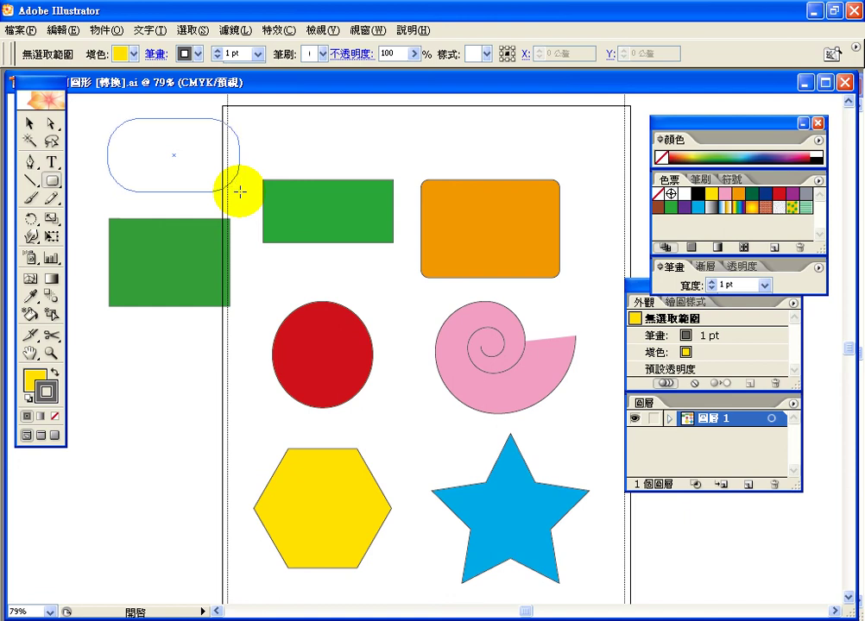
{"action": "key", "text": "Down"}
{"action": "key", "text": "Down"}
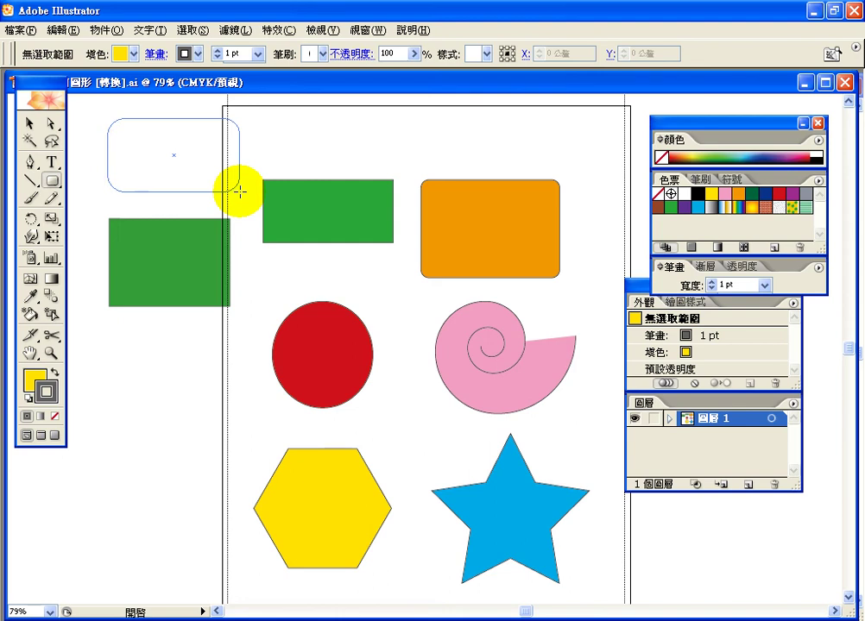
{"action": "left_click_drag", "start_coordinate": [240, 192], "coordinate": [231, 190]}
{"action": "left_click_drag", "start_coordinate": [231, 189], "coordinate": [231, 189]}
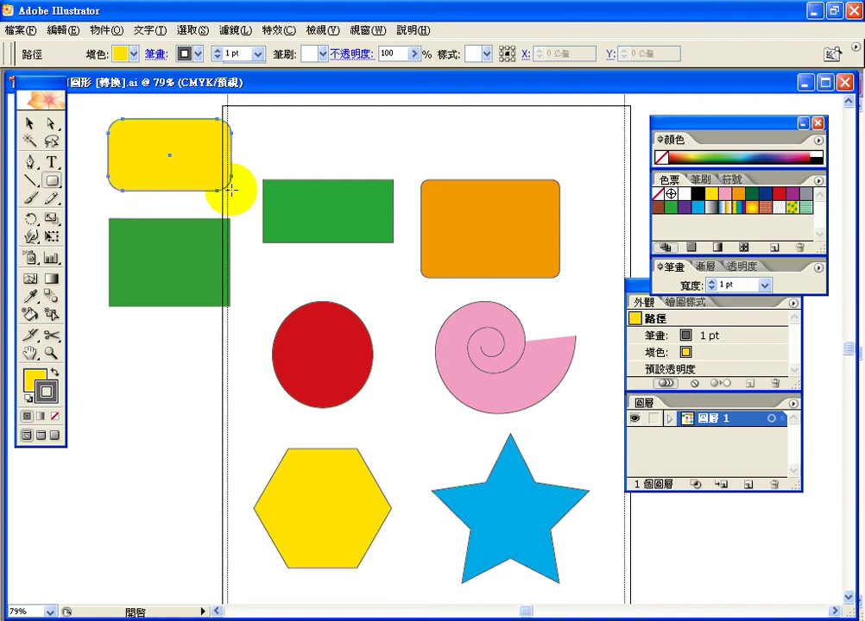
- Open the Rounded Rectangle dimensions above the middle green rectangle, examine the width, height and corner radius settings, and cancel
{"action": "left_click", "coordinate": [281, 140]}
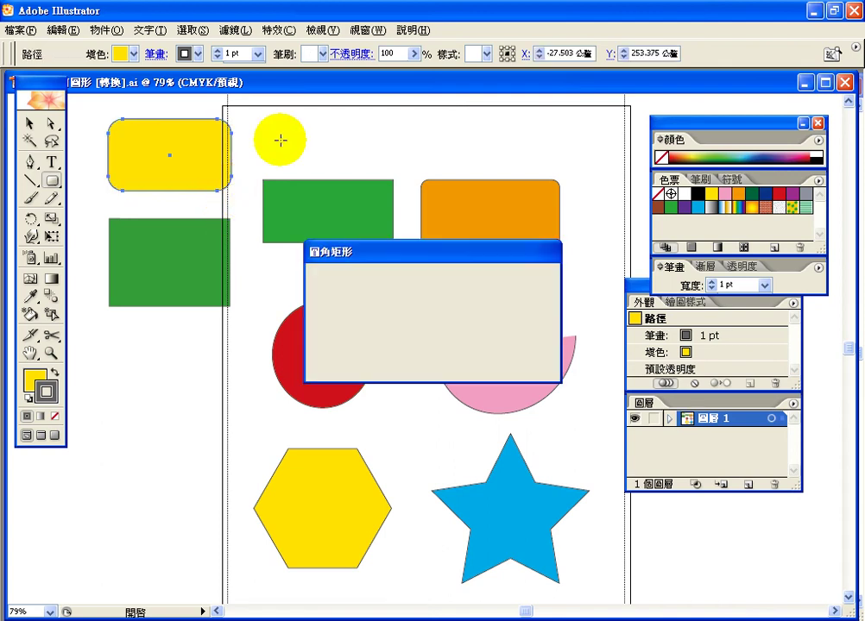
{"action": "left_click", "coordinate": [400, 351]}
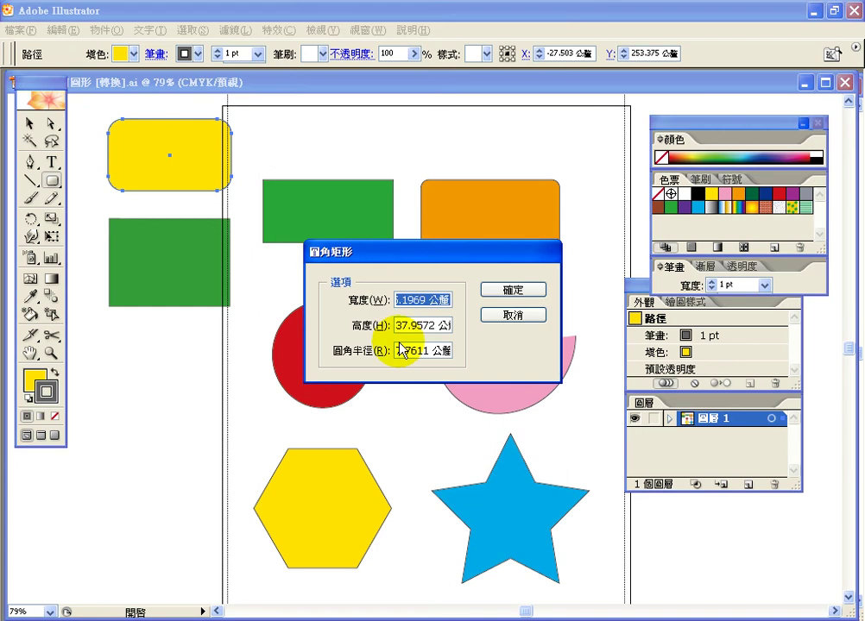
{"action": "left_click_drag", "start_coordinate": [400, 351], "coordinate": [465, 349]}
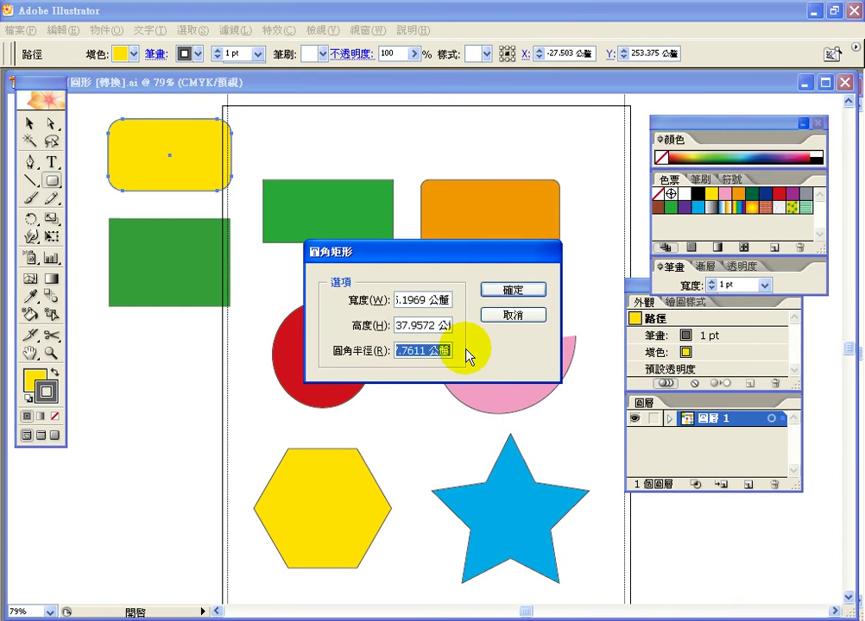
{"action": "left_click", "coordinate": [474, 321]}
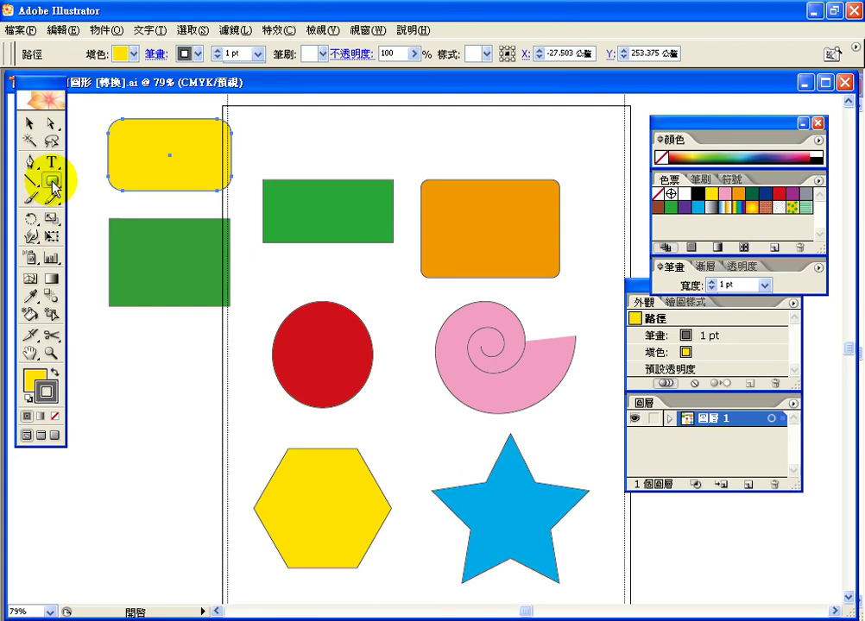
- Draw a circle about 62 mm in diameter with the Ellipse tool below the overlapping green rectangle, and fill it with red
{"action": "left_click_drag", "start_coordinate": [54, 184], "coordinate": [120, 186]}
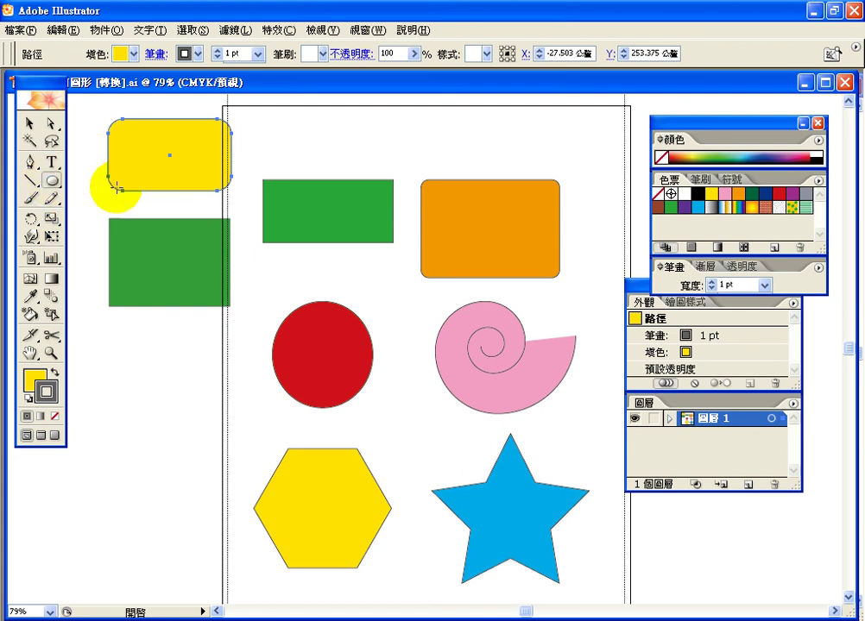
{"action": "left_click_drag", "start_coordinate": [116, 340], "coordinate": [233, 450]}
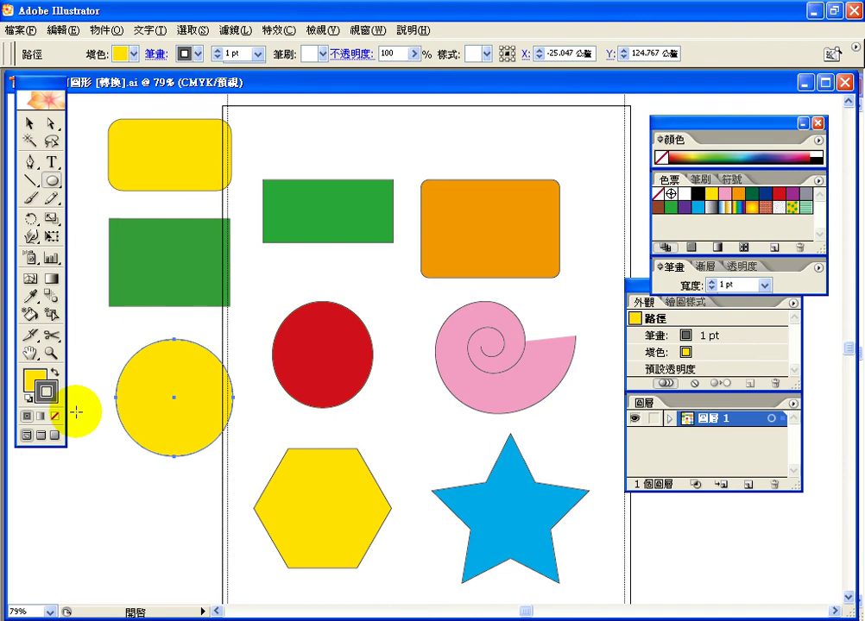
{"action": "left_click", "coordinate": [135, 54]}
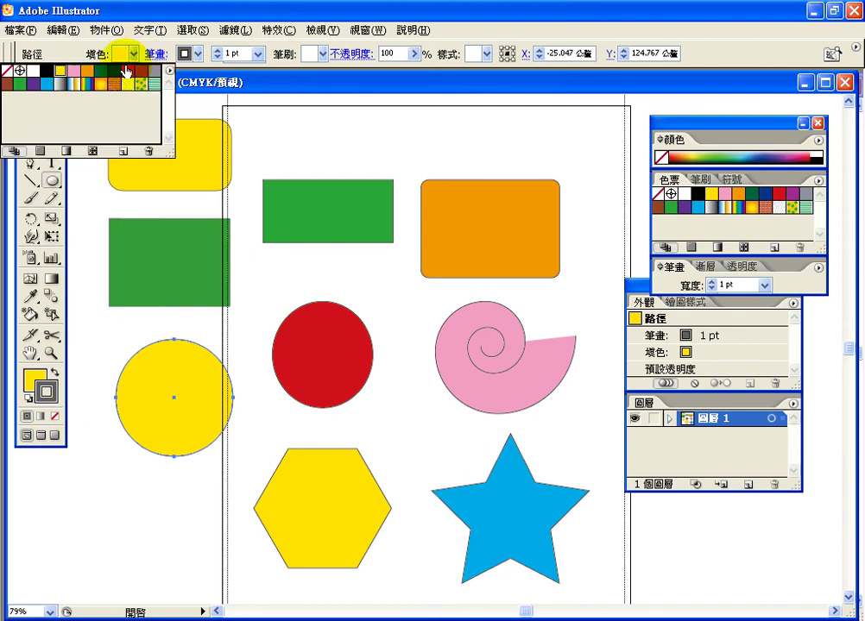
{"action": "left_click", "coordinate": [126, 70]}
- Open the Ellipse dimensions below the new red circle, examine the width and height settings, and cancel
{"action": "left_click", "coordinate": [118, 494]}
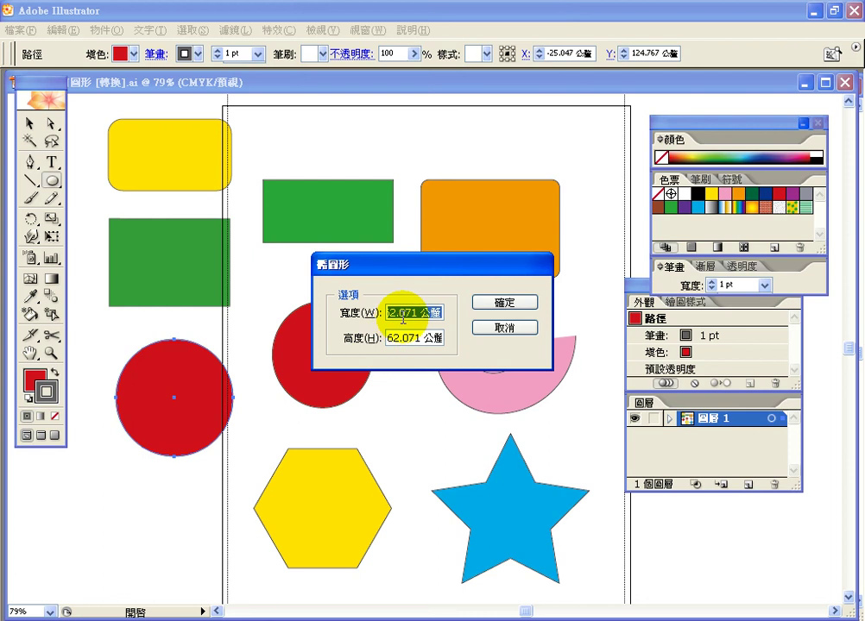
{"action": "left_click", "coordinate": [405, 339]}
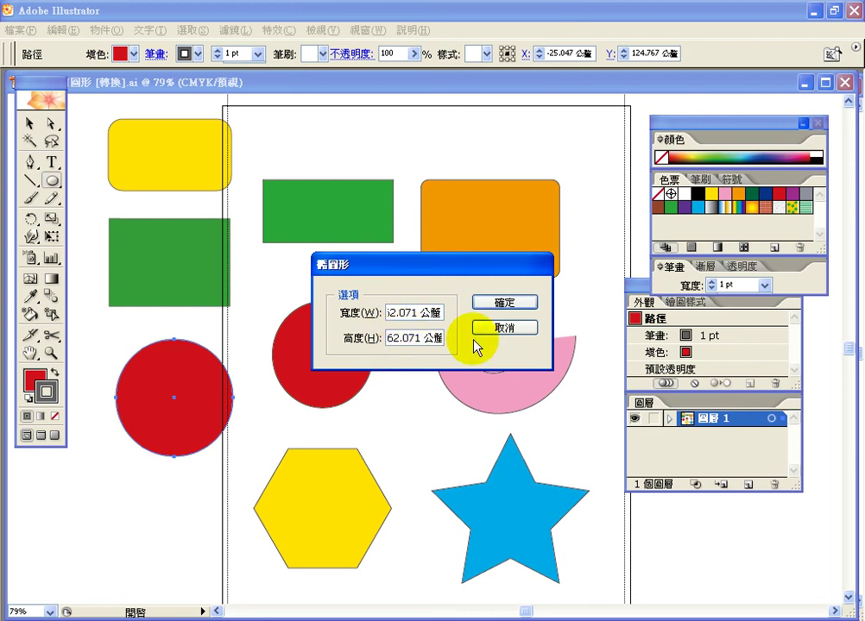
{"action": "left_click_drag", "start_coordinate": [486, 344], "coordinate": [487, 402]}
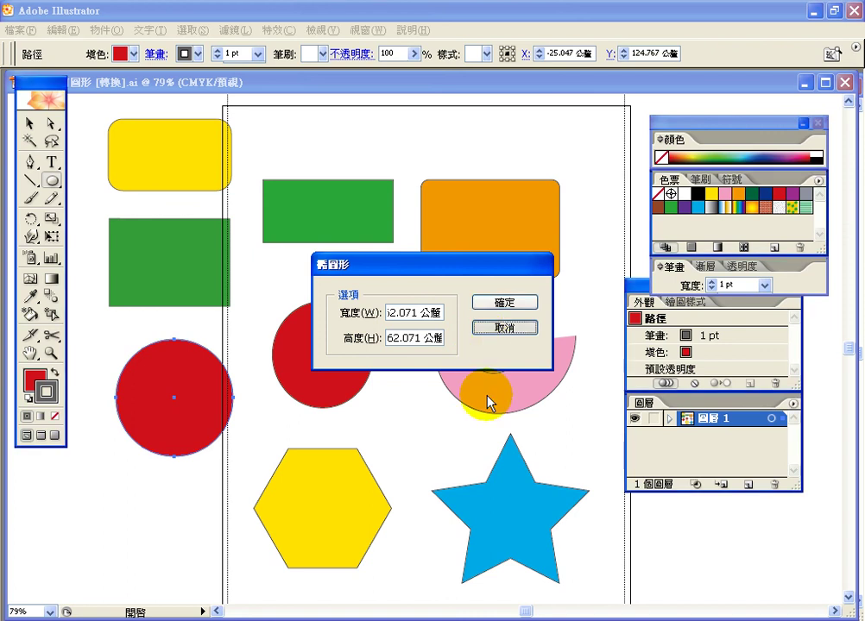
{"action": "key", "text": "Escape"}
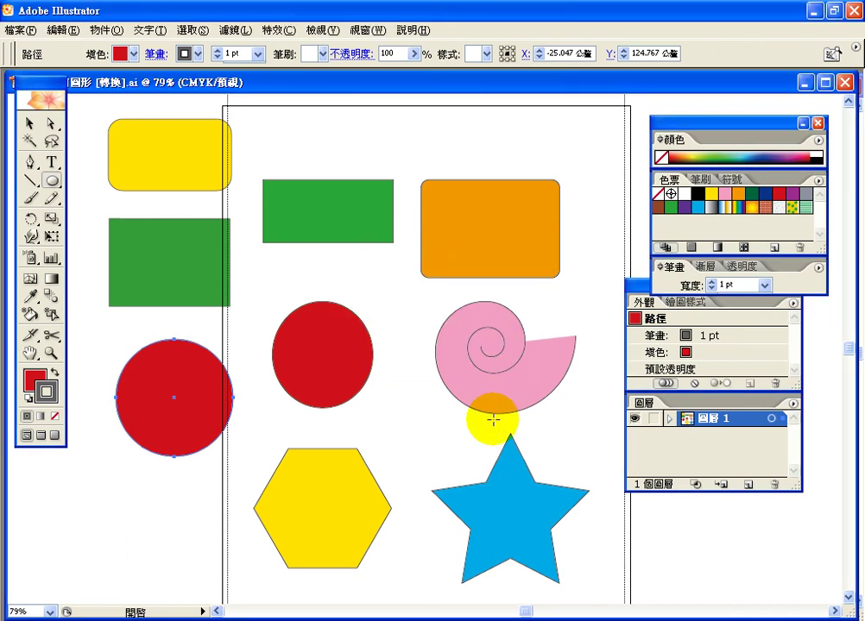
- Draw a trial spiral with the Spiral tool and no fill below the new red circle, and delete it
{"action": "left_click", "coordinate": [46, 181]}
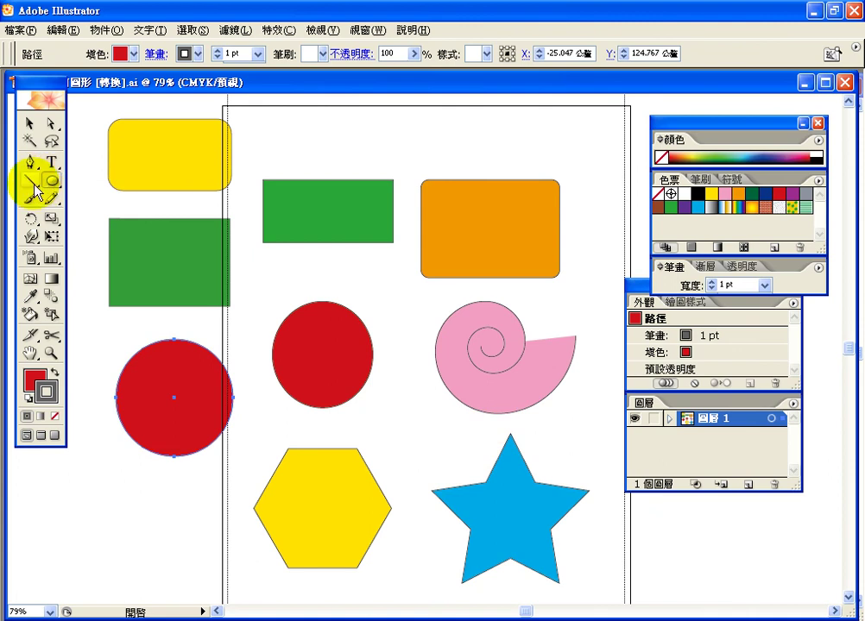
{"action": "left_click", "coordinate": [34, 185]}
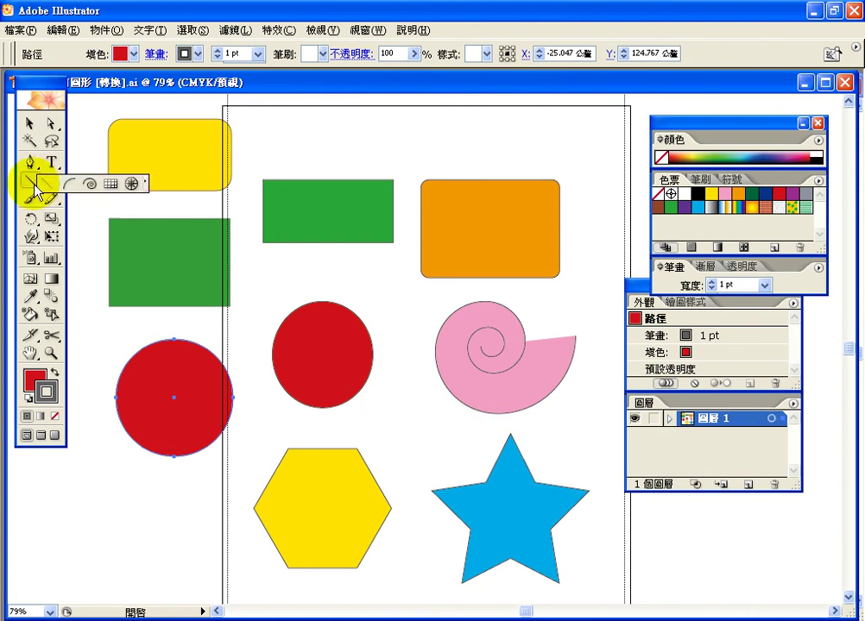
{"action": "left_click", "coordinate": [89, 184]}
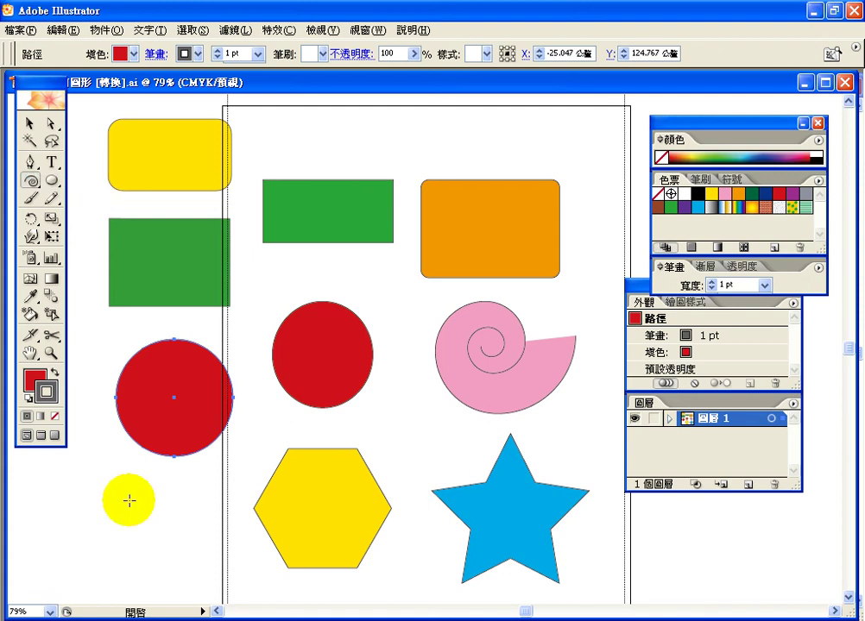
{"action": "left_click_drag", "start_coordinate": [129, 500], "coordinate": [157, 525]}
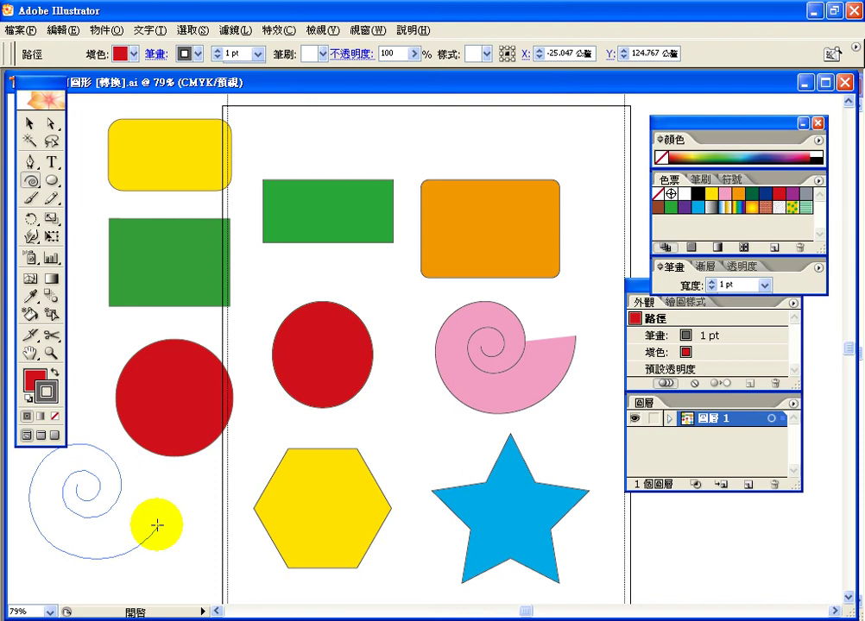
{"action": "left_click_drag", "start_coordinate": [158, 524], "coordinate": [157, 525]}
{"action": "key", "text": "slash"}
{"action": "key", "text": "Delete"}
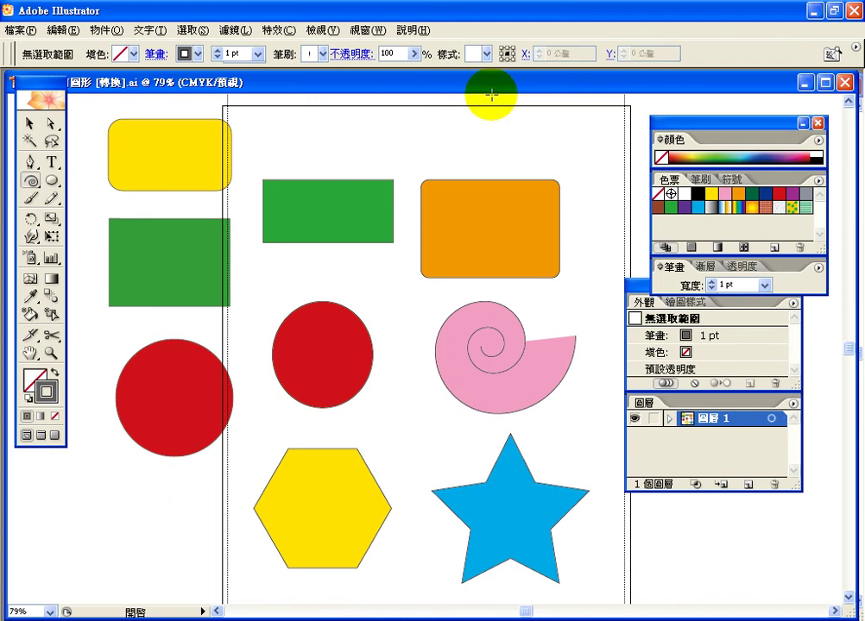
- Draw two more unfilled spirals, one across the artboard's upper edge and one between the green rectangle and the red ellipse, deleting each
{"action": "left_click_drag", "start_coordinate": [490, 95], "coordinate": [384, 136]}
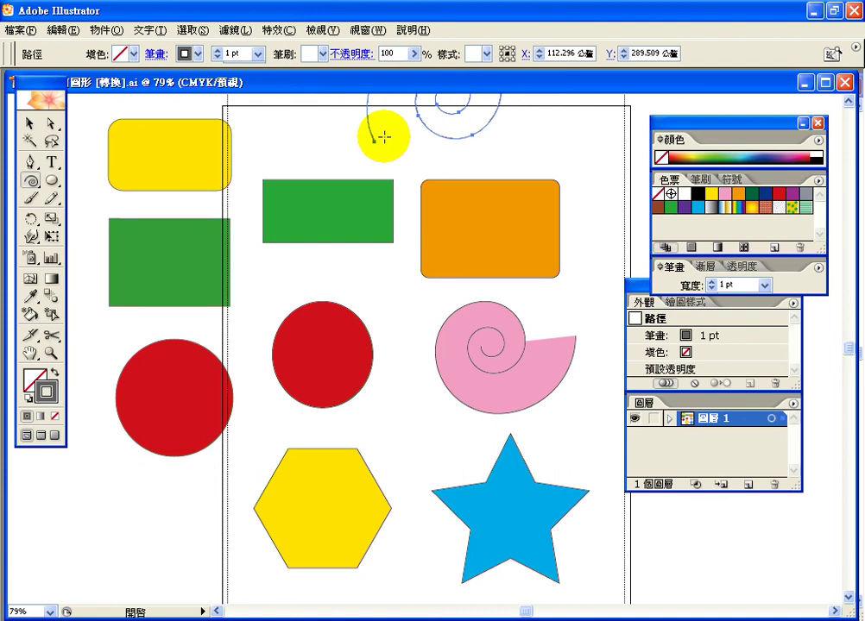
{"action": "key", "text": "Delete"}
{"action": "left_click_drag", "start_coordinate": [364, 281], "coordinate": [422, 302]}
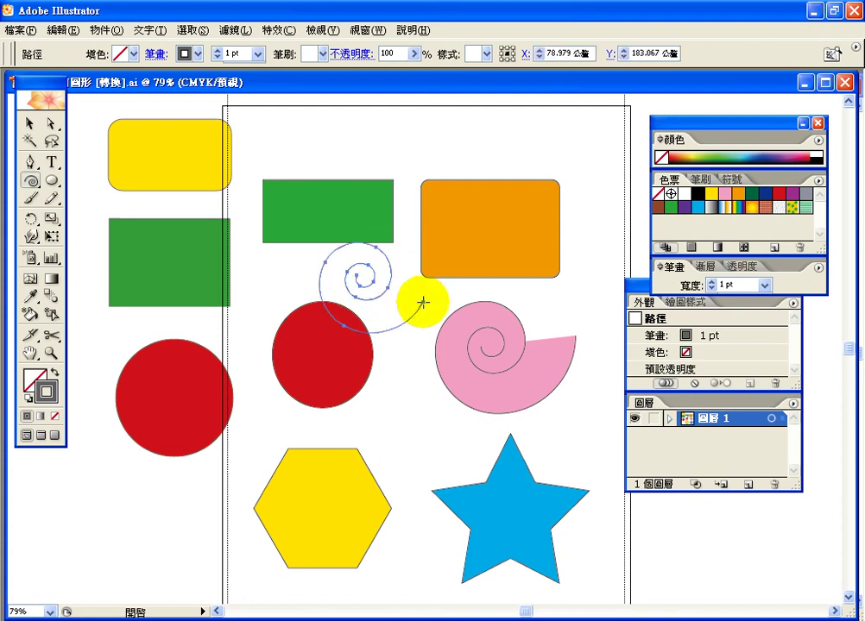
{"action": "key", "text": "Delete"}
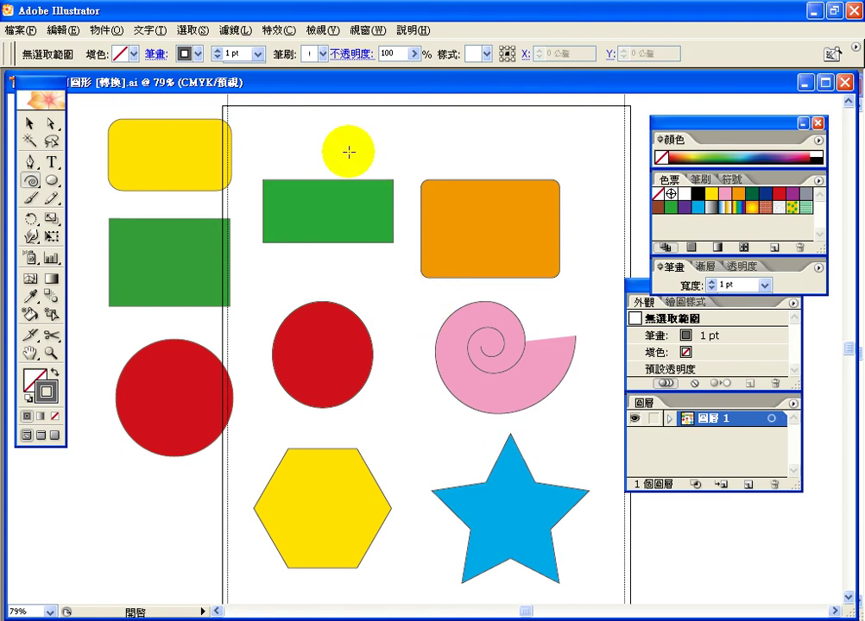
- Open the Spiral settings above the middle green rectangle, examine the radius, decay, segments and style options, and cancel
{"action": "left_click", "coordinate": [348, 151]}
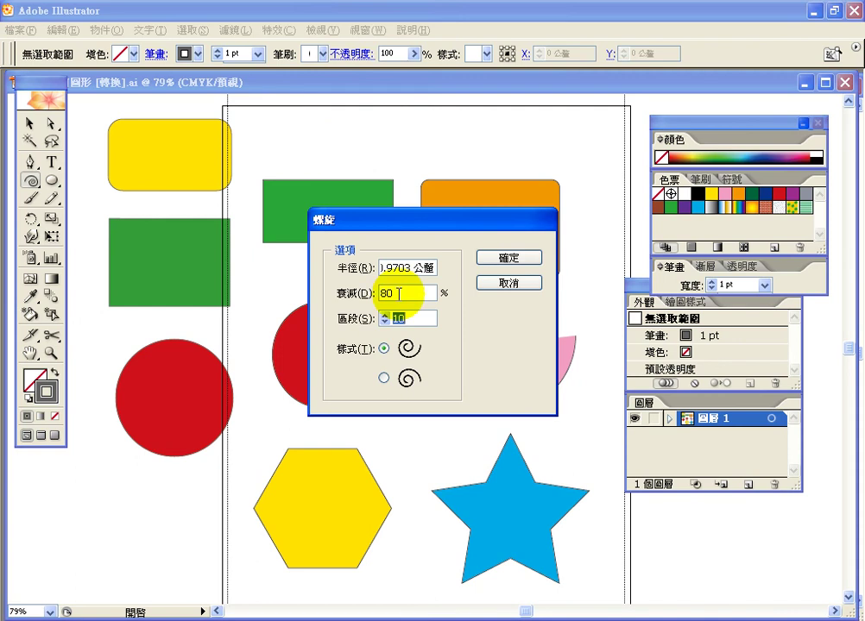
{"action": "left_click_drag", "start_coordinate": [399, 293], "coordinate": [384, 319]}
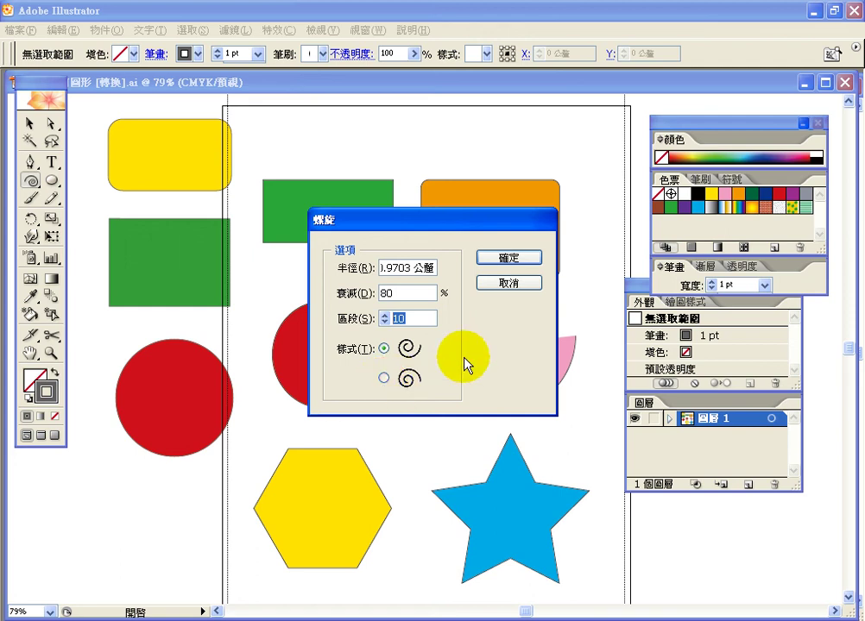
{"action": "left_click", "coordinate": [517, 285]}
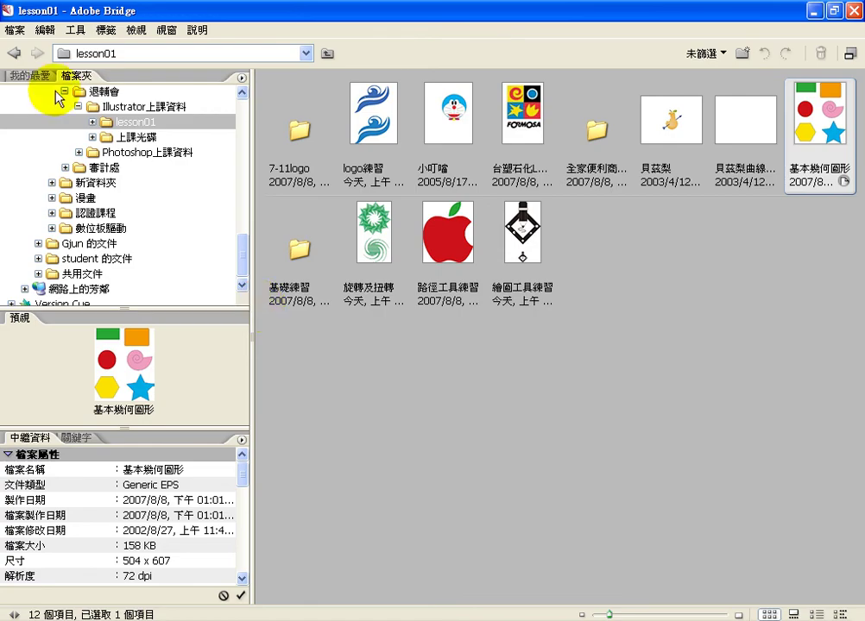
- Switch to Adobe Bridge and look through the favourites, the folder tree and the list of folder locations
{"action": "left_click", "coordinate": [31, 76]}
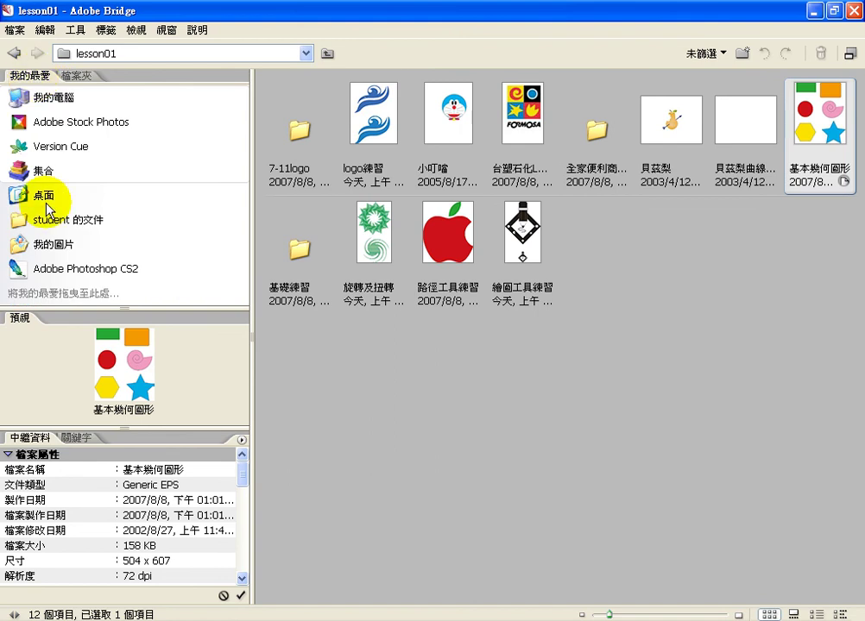
{"action": "left_click", "coordinate": [76, 76]}
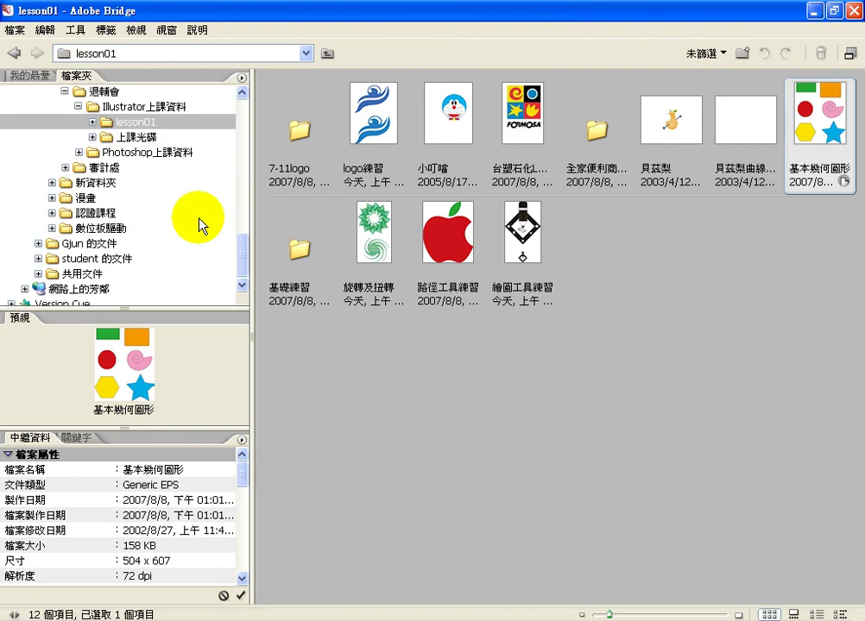
{"action": "left_click_drag", "start_coordinate": [243, 255], "coordinate": [238, 130]}
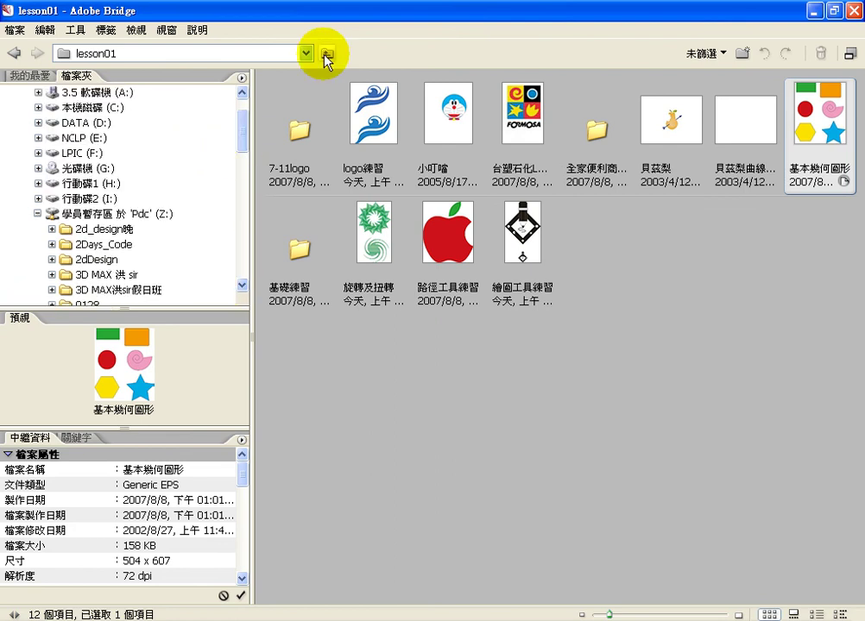
{"action": "left_click", "coordinate": [305, 54]}
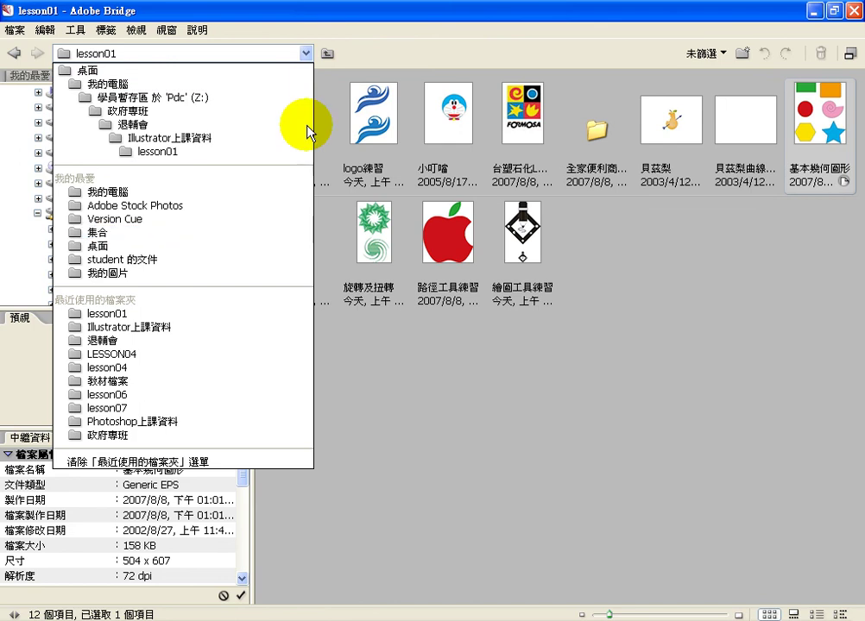
{"action": "left_click", "coordinate": [346, 42]}
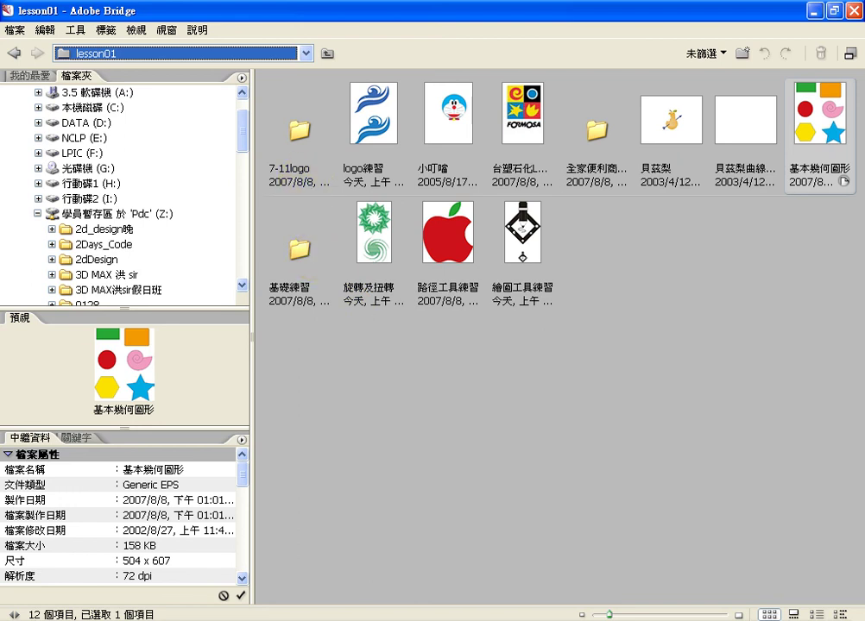
{"action": "left_click", "coordinate": [279, 617]}
{"action": "left_click_drag", "start_coordinate": [715, 596], "coordinate": [852, 613]}
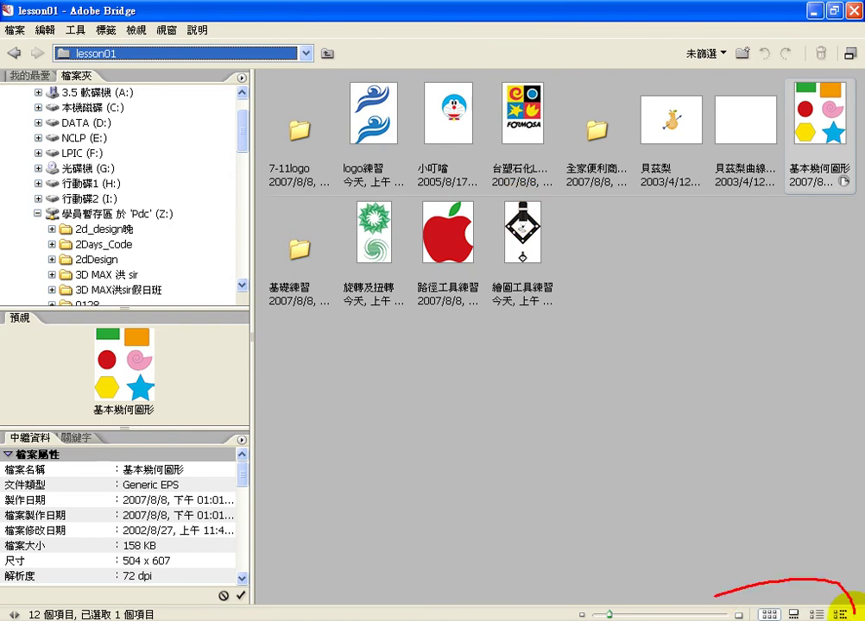
{"action": "left_click_drag", "start_coordinate": [760, 619], "coordinate": [748, 595]}
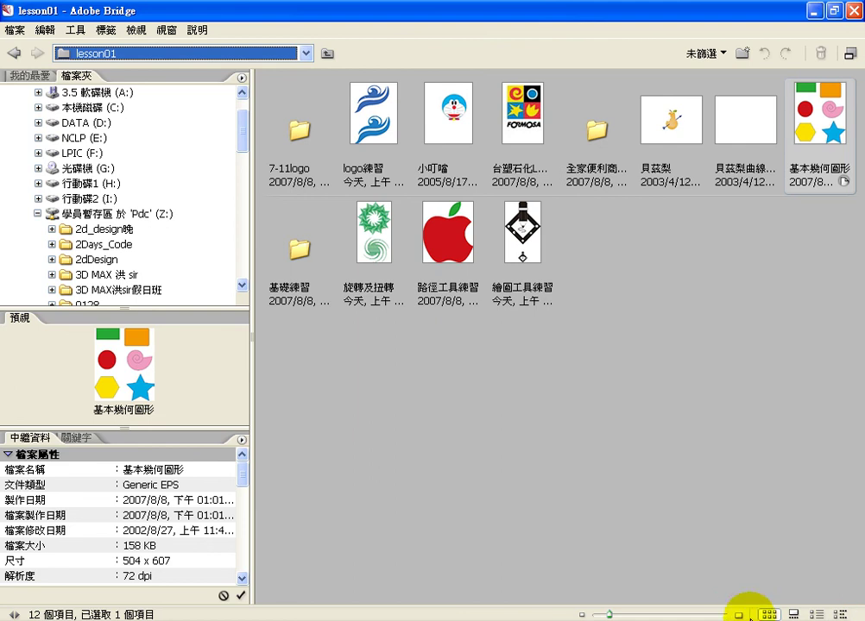
- Preview the 貝茲梨 file in filmstrip view, and show the lesson01 folder in details view
{"action": "left_click", "coordinate": [792, 615]}
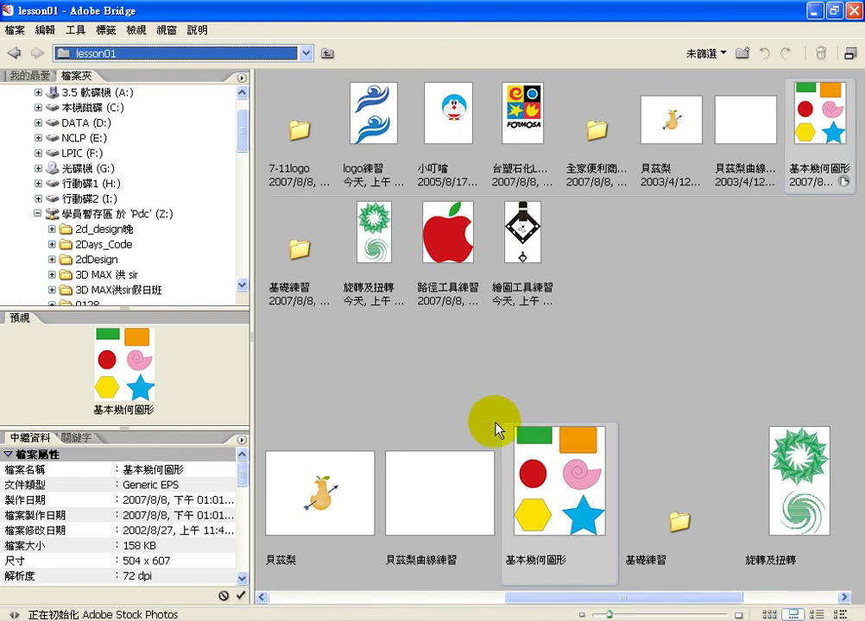
{"action": "left_click", "coordinate": [429, 494]}
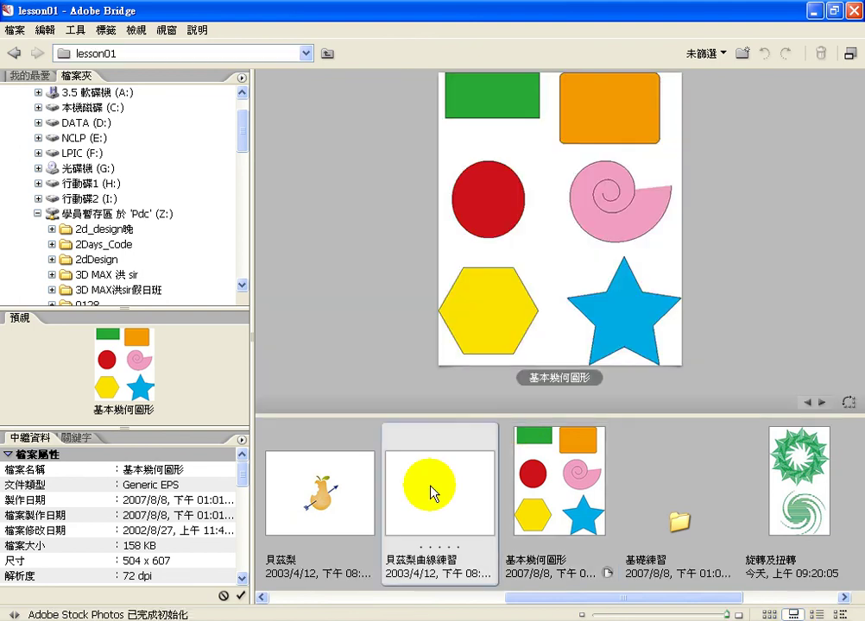
{"action": "left_click", "coordinate": [343, 503]}
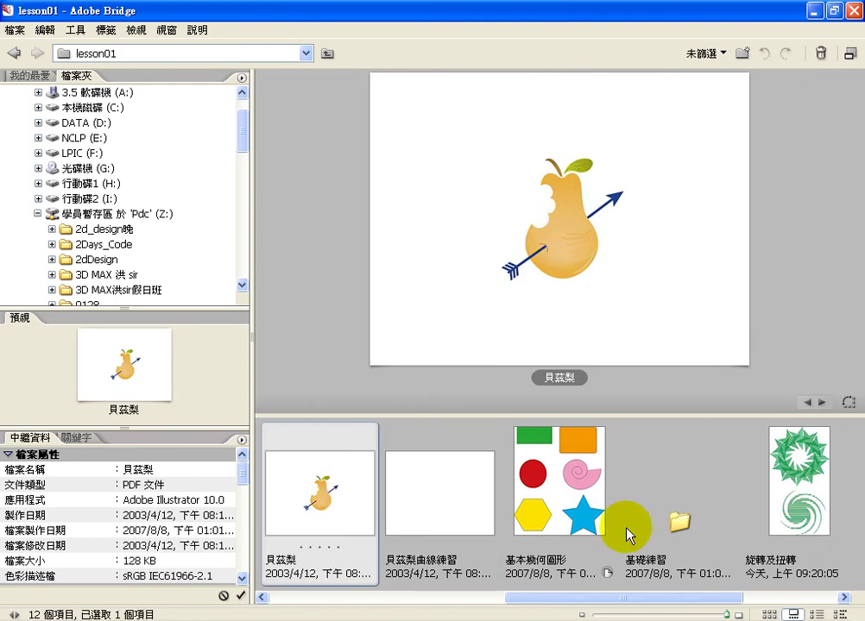
{"action": "left_click", "coordinate": [815, 614]}
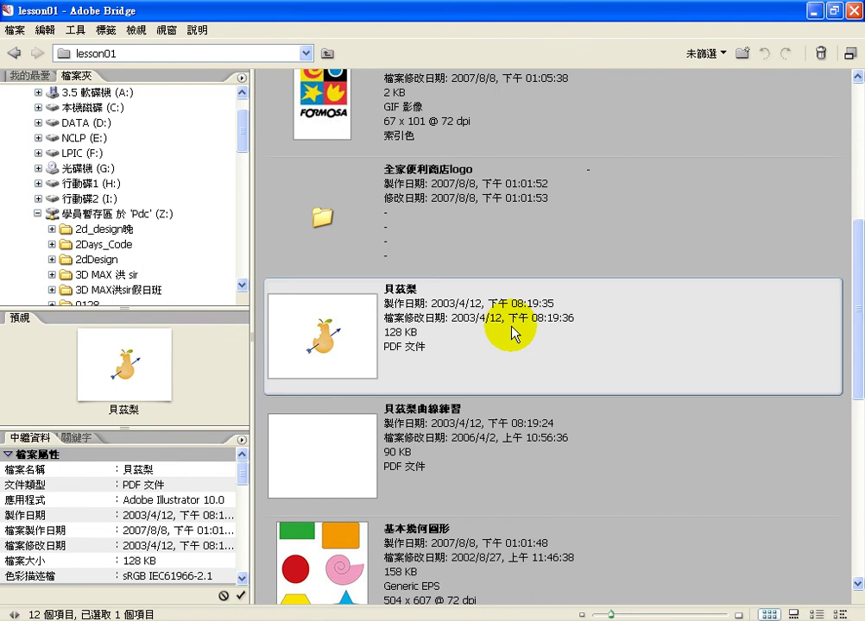
- Return the lesson01 folder to thumbnails view and select the 基本幾何圖形 file
{"action": "key", "text": "ctrl+alt+1"}
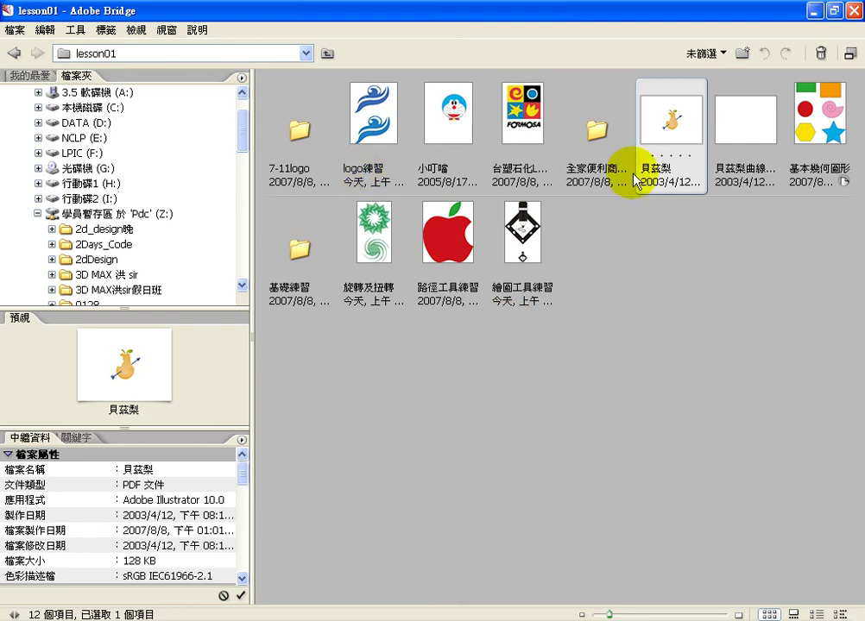
{"action": "key", "text": "Right"}
{"action": "key", "text": "Right"}
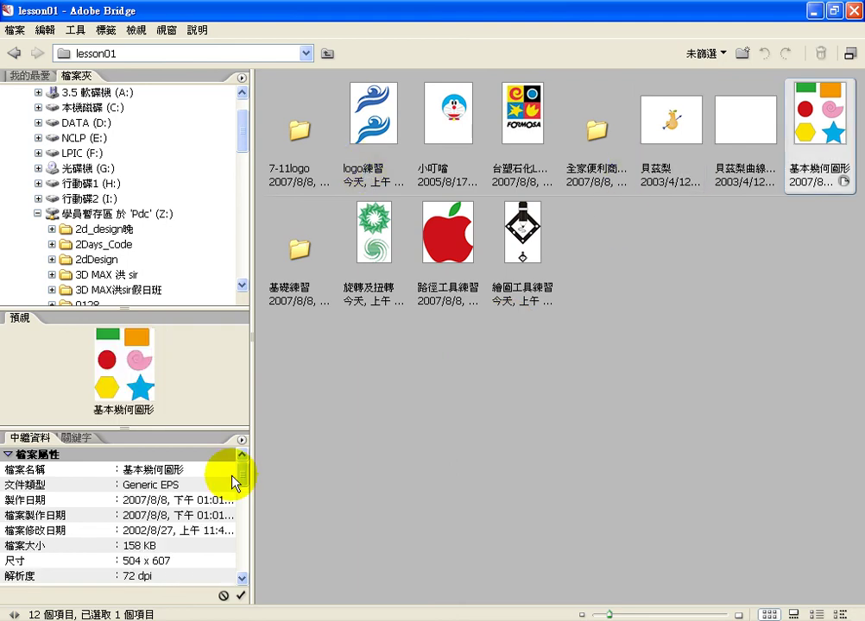
- Examine the metadata of the 基本幾何圖形 file, including its dates, file size, dimensions and resolution, and deselect the file
{"action": "left_click_drag", "start_coordinate": [235, 479], "coordinate": [245, 487]}
{"action": "scroll", "coordinate": [81, 503], "scroll_direction": "up", "scroll_amount": 2}
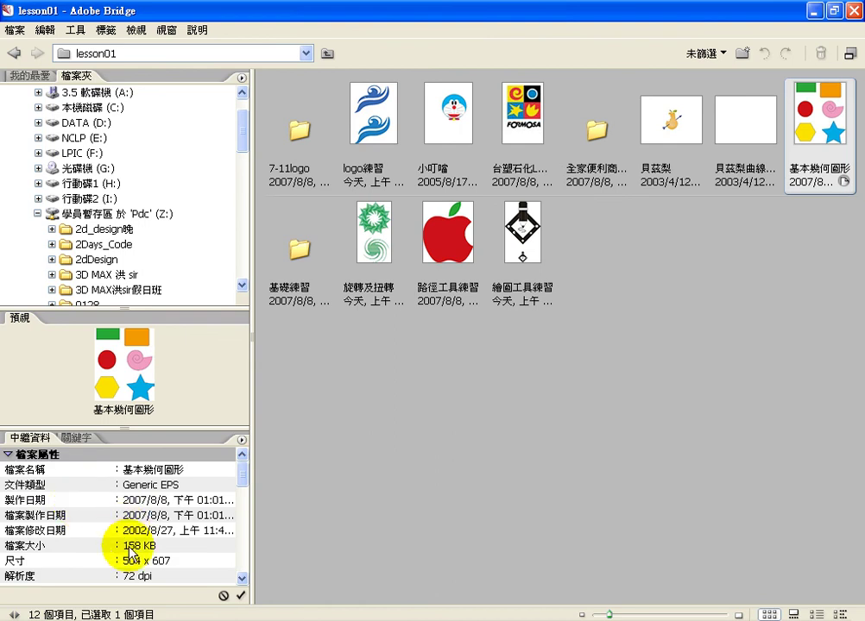
{"action": "scroll", "coordinate": [243, 483], "scroll_direction": "down", "scroll_amount": 1}
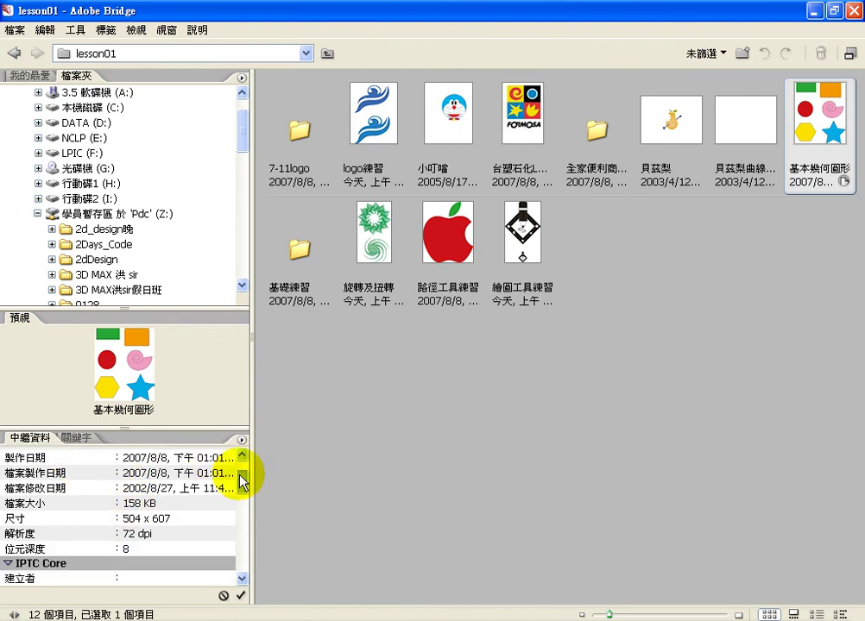
{"action": "scroll", "coordinate": [243, 483], "scroll_direction": "down", "scroll_amount": 1}
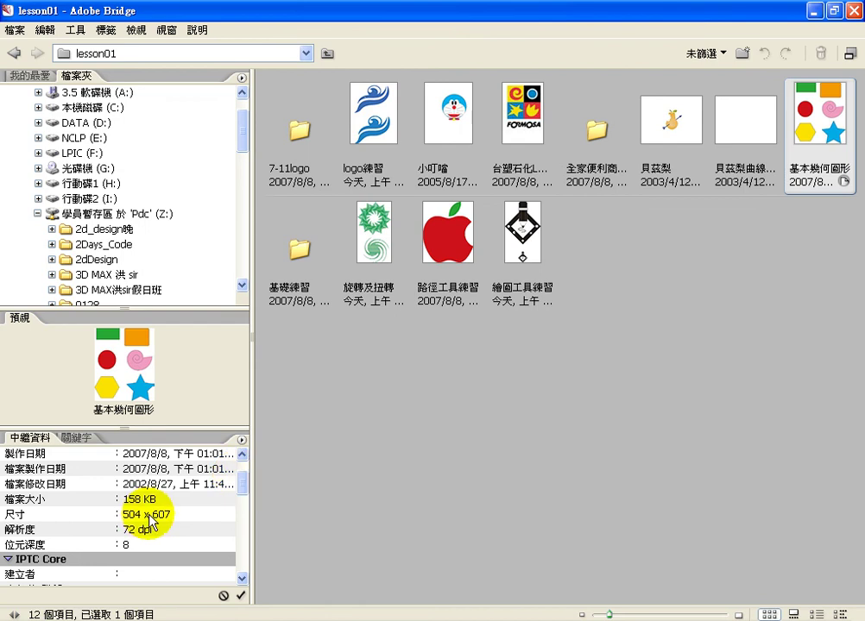
{"action": "left_click_drag", "start_coordinate": [242, 494], "coordinate": [241, 467]}
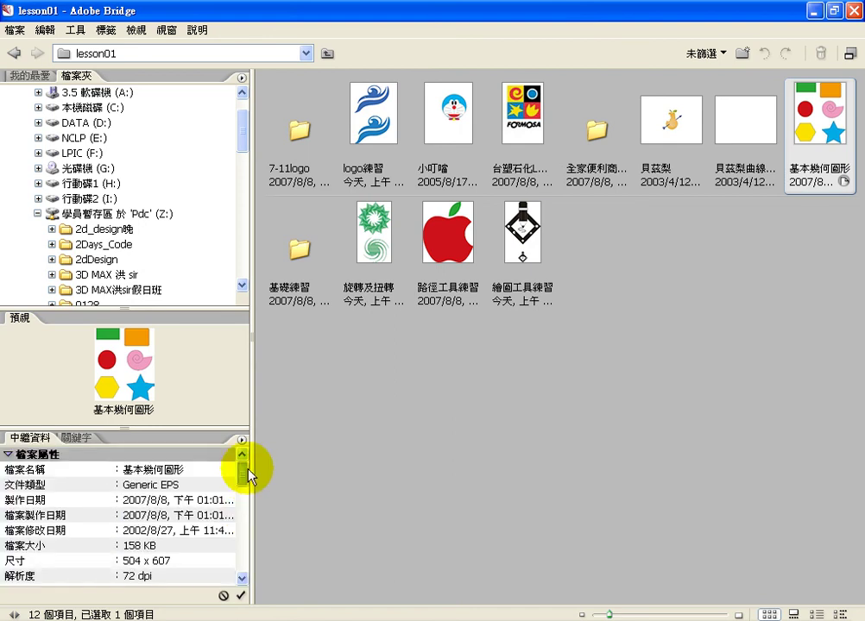
{"action": "left_click", "coordinate": [354, 421]}
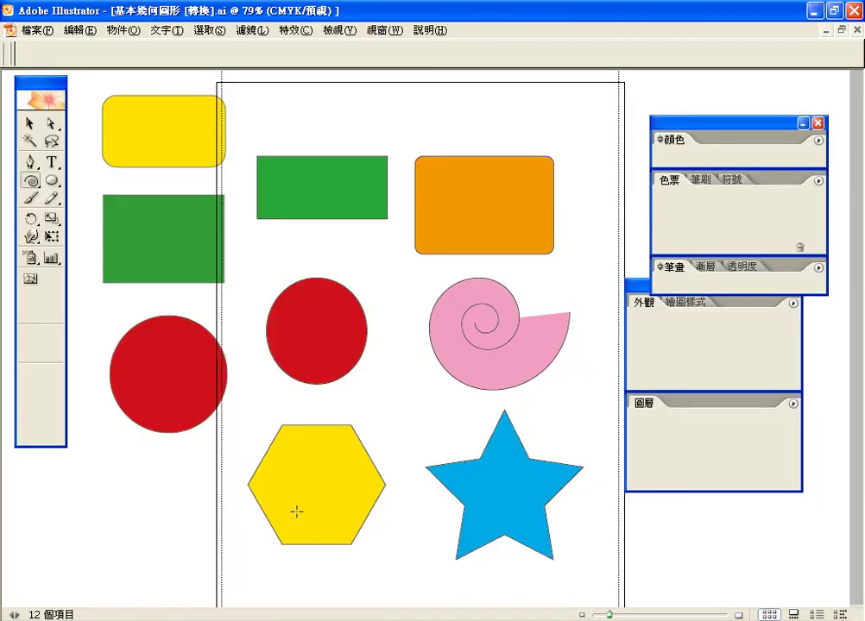
- Switch to Illustrator and draw an unfilled rounded rectangle overlapping the top of the middle green rectangle, reducing its corner radius while drawing
{"action": "left_click", "coordinate": [56, 183]}
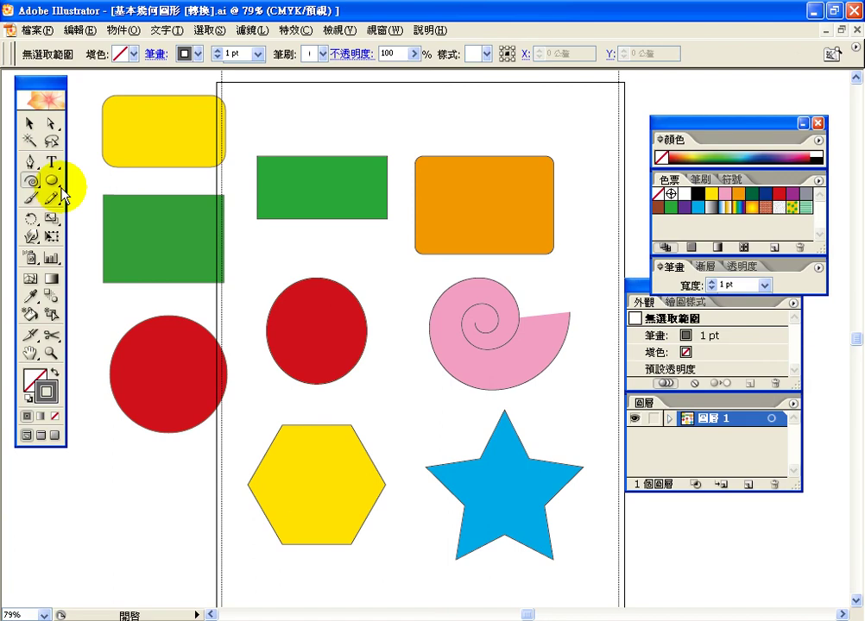
{"action": "left_click", "coordinate": [57, 184]}
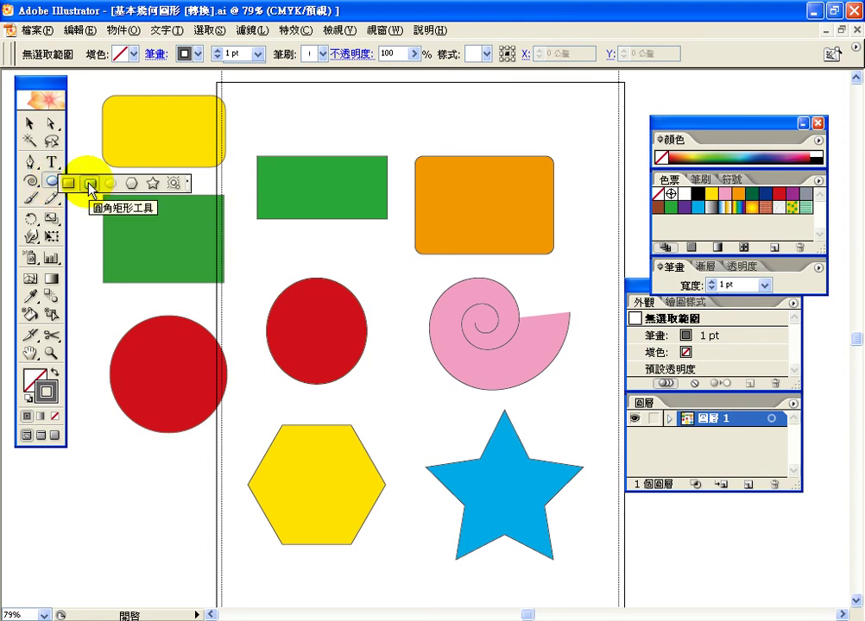
{"action": "left_click", "coordinate": [90, 185]}
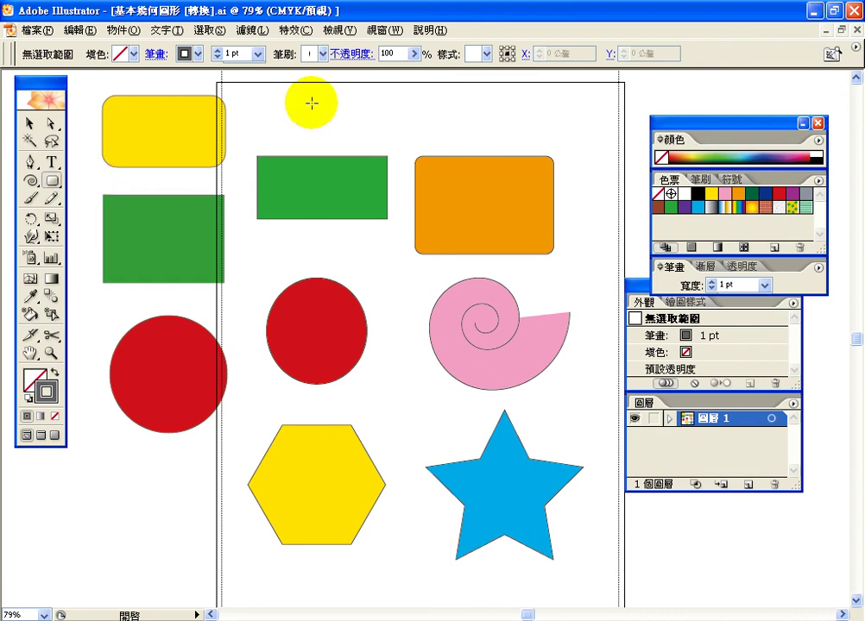
{"action": "left_click_drag", "start_coordinate": [312, 103], "coordinate": [411, 165]}
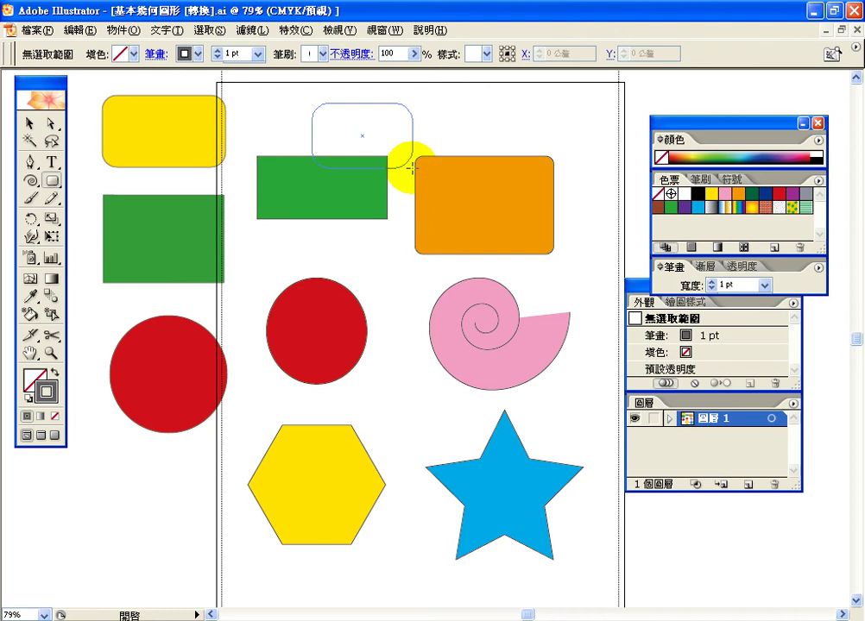
{"action": "key", "text": "Down"}
{"action": "key", "text": "Down"}
{"action": "key", "text": "Down"}
{"action": "left_click_drag", "start_coordinate": [411, 169], "coordinate": [411, 168]}
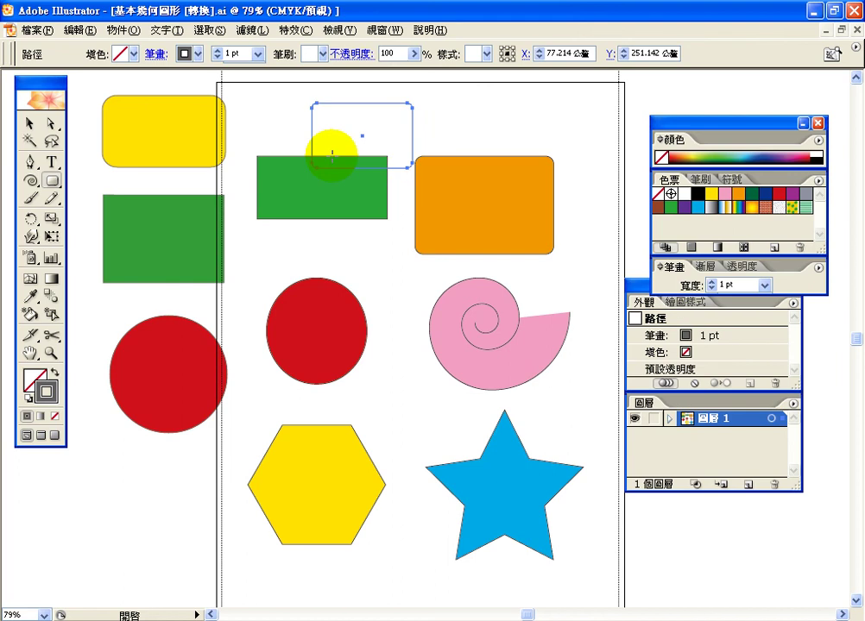
- Create a spiral with 50% decay and 10 segments between the middle red circle and the pink spiral
{"action": "left_click", "coordinate": [33, 181]}
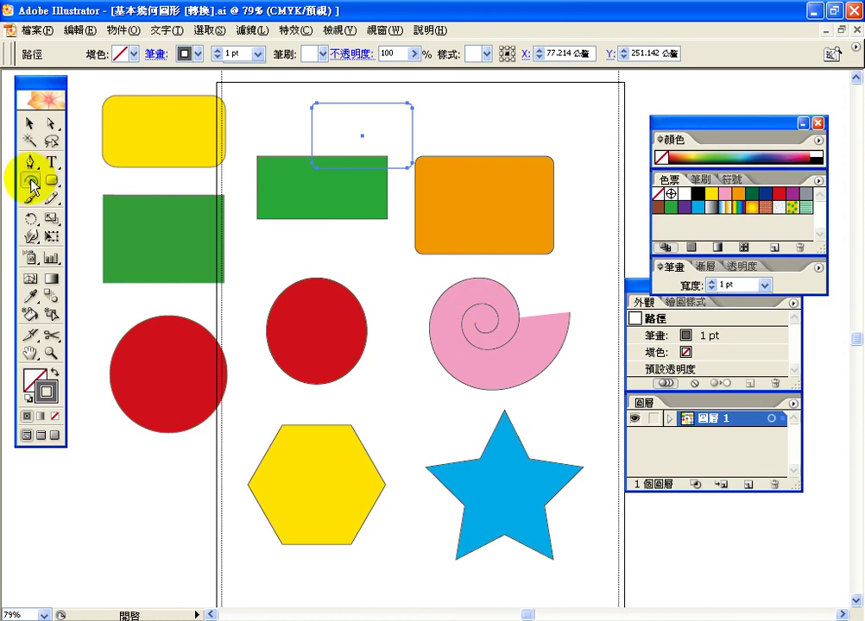
{"action": "mouse_move", "coordinate": [33, 184]}
{"action": "left_mouse_down"}
{"action": "mouse_move", "coordinate": [123, 197]}
{"action": "mouse_move", "coordinate": [28, 183]}
{"action": "left_mouse_up"}
{"action": "left_click", "coordinate": [394, 294]}
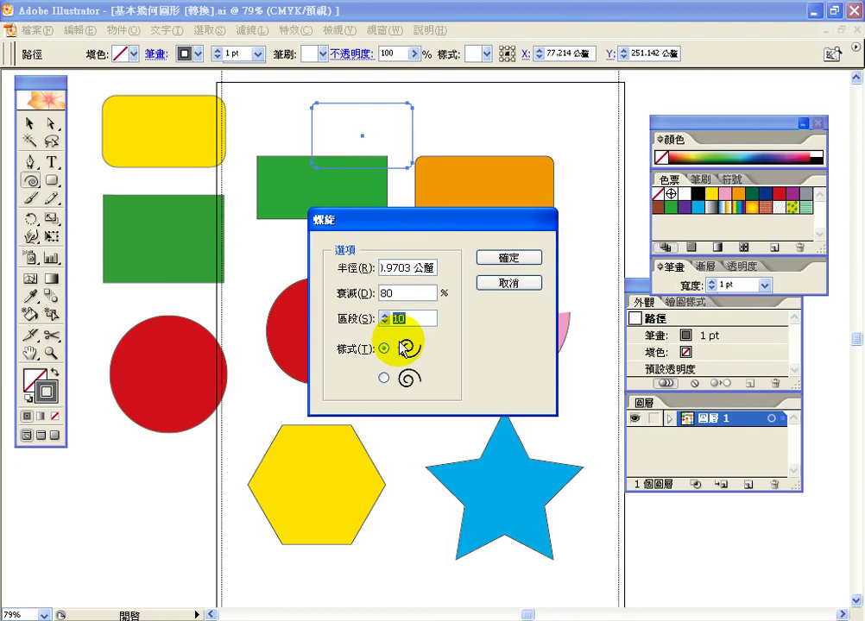
{"action": "double_click", "coordinate": [383, 293]}
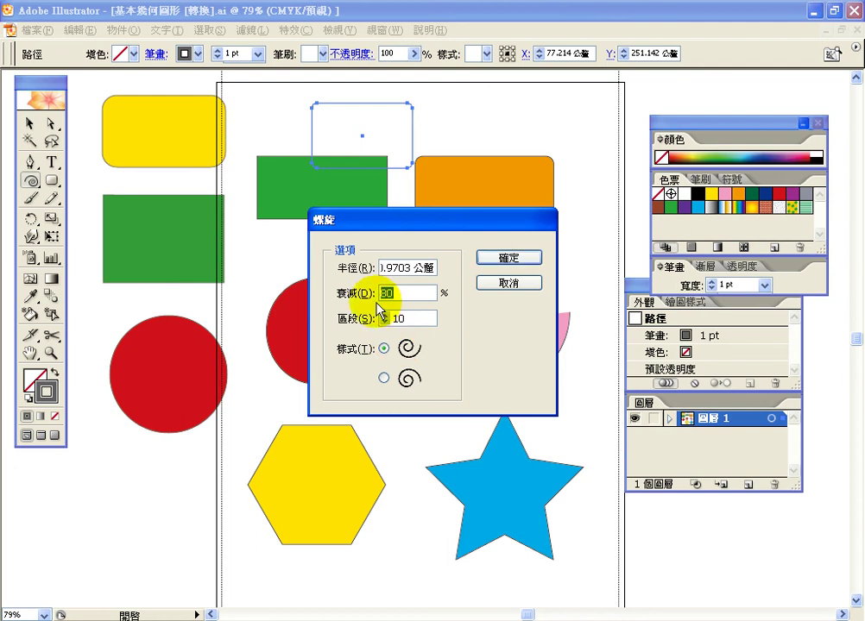
{"action": "type", "text": "50"}
{"action": "left_click", "coordinate": [487, 262]}
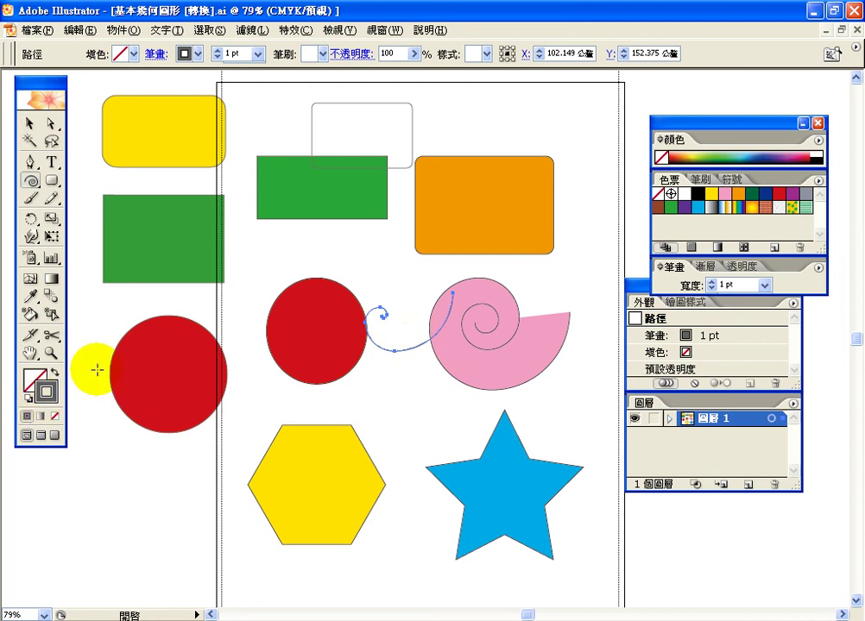
- Move the new spiral onto the middle red circle and fill it with the grey C=50 M=40 Y=30 K=0 swatch
{"action": "left_click", "coordinate": [44, 391]}
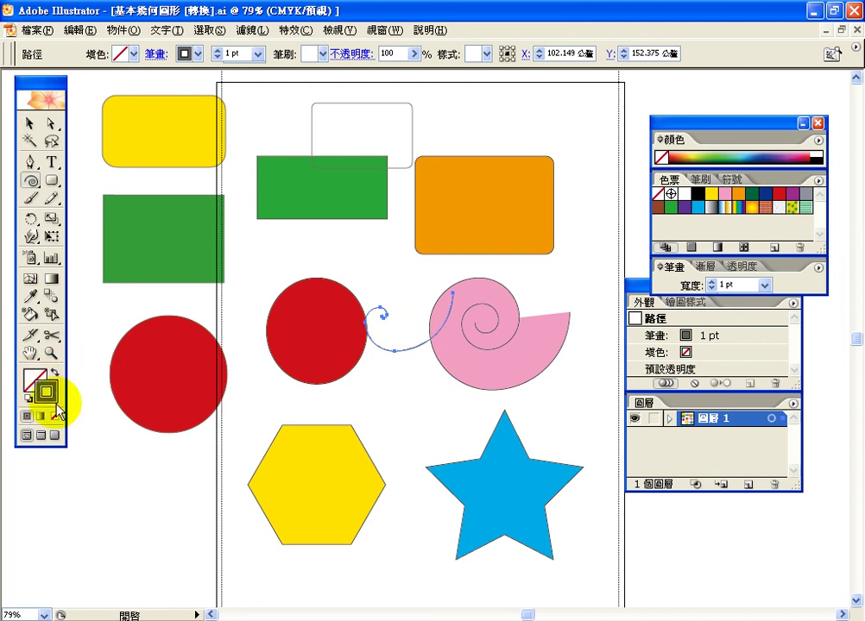
{"action": "left_click", "coordinate": [29, 390]}
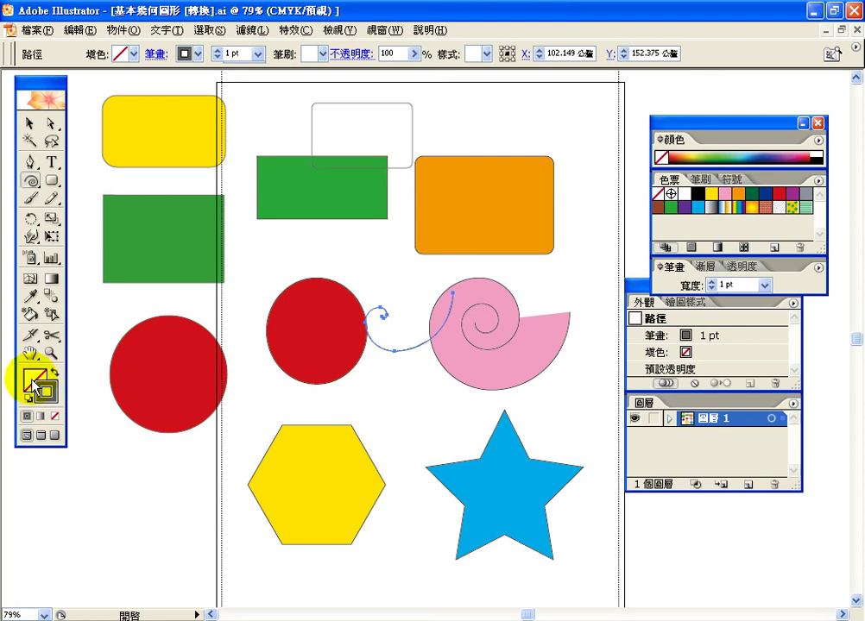
{"action": "left_click", "coordinate": [29, 126]}
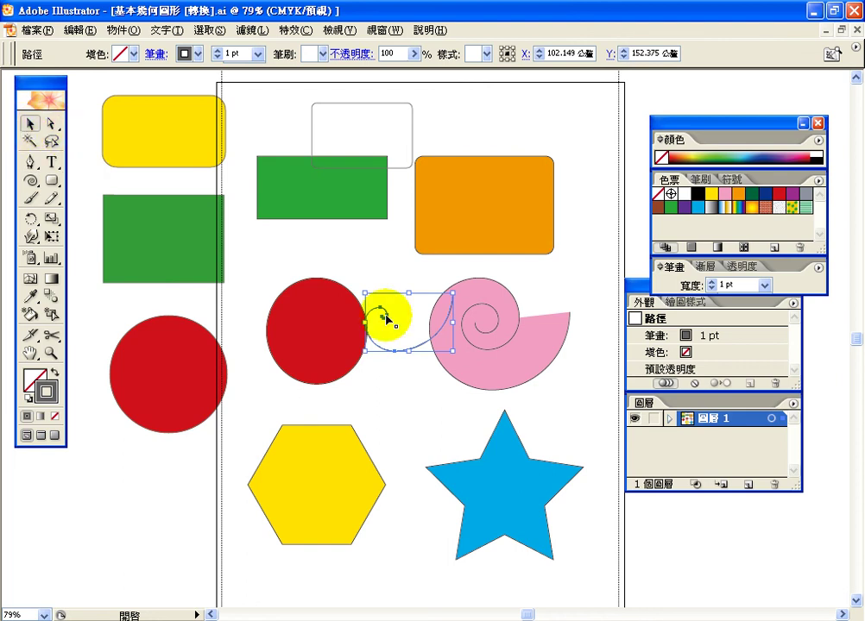
{"action": "left_click_drag", "start_coordinate": [388, 321], "coordinate": [299, 325]}
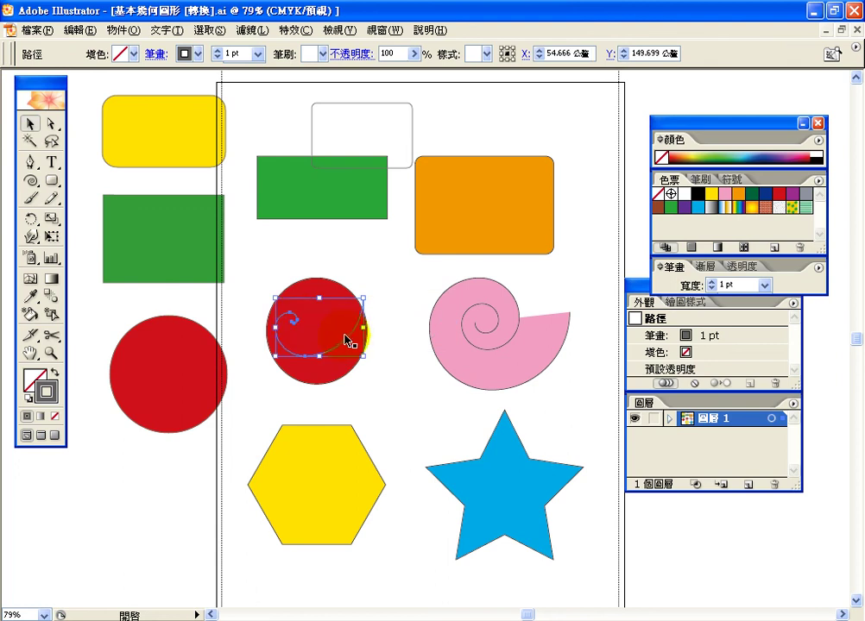
{"action": "left_click", "coordinate": [32, 385]}
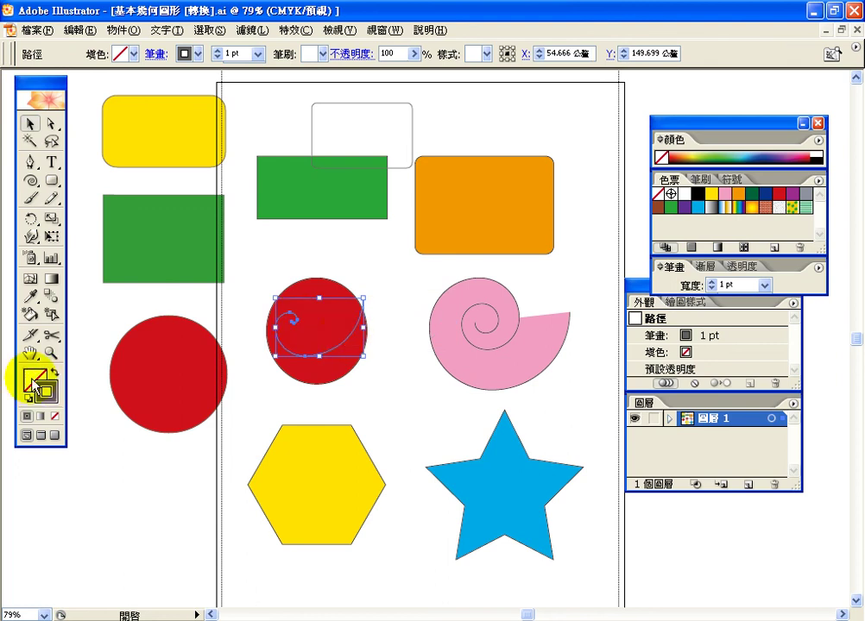
{"action": "left_click", "coordinate": [32, 384]}
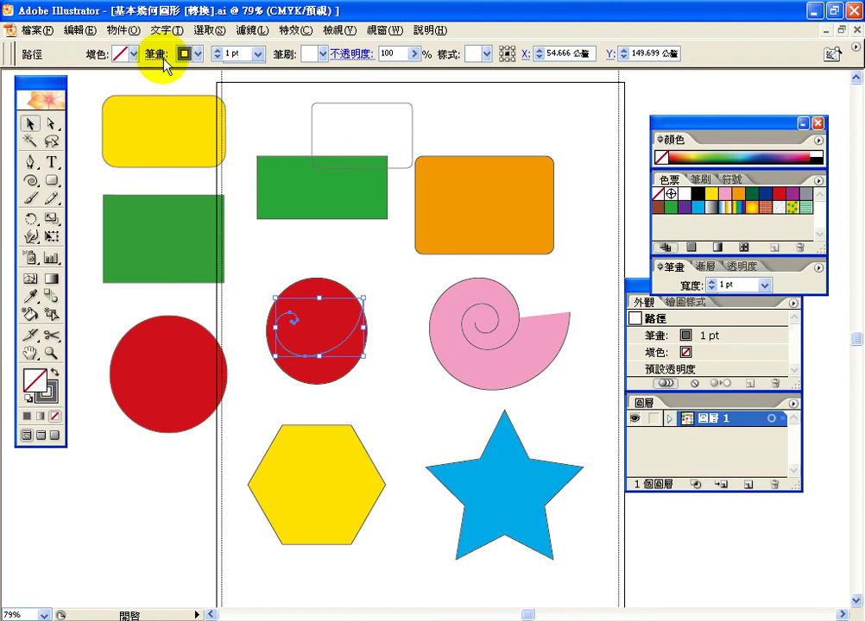
{"action": "left_click", "coordinate": [132, 54]}
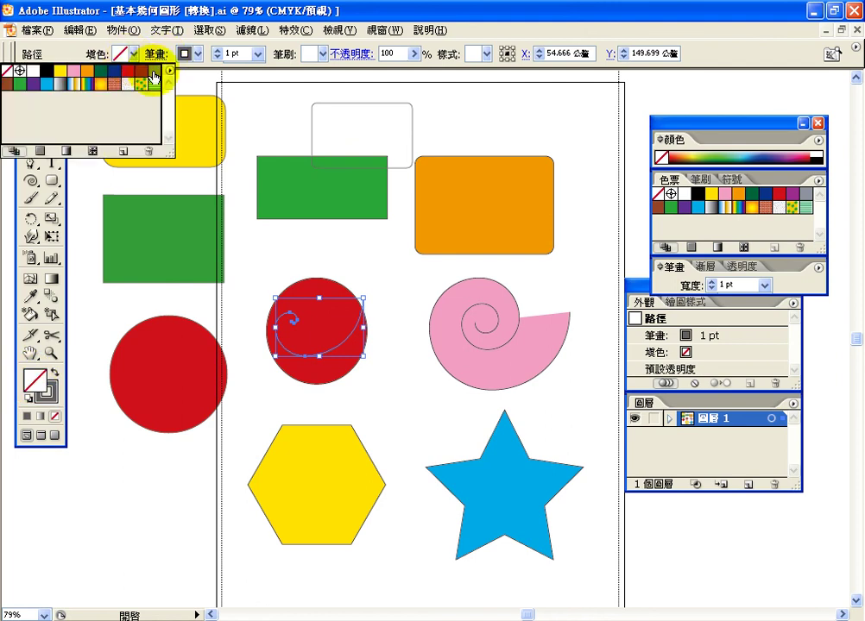
{"action": "left_click", "coordinate": [152, 76]}
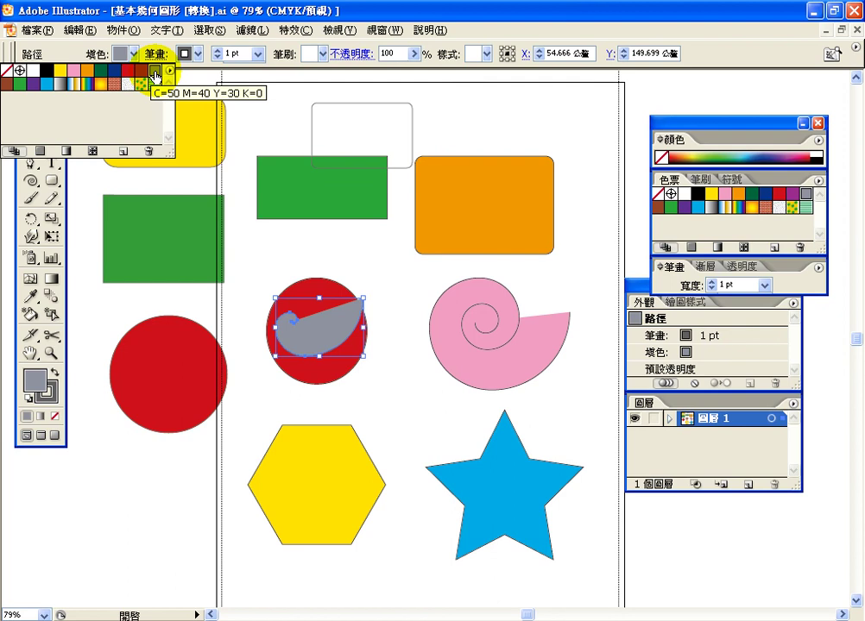
{"action": "mouse_move", "coordinate": [156, 76]}
{"action": "left_mouse_down"}
{"action": "mouse_move", "coordinate": [343, 316]}
{"action": "mouse_move", "coordinate": [257, 343]}
{"action": "mouse_move", "coordinate": [147, 57]}
{"action": "left_mouse_up"}
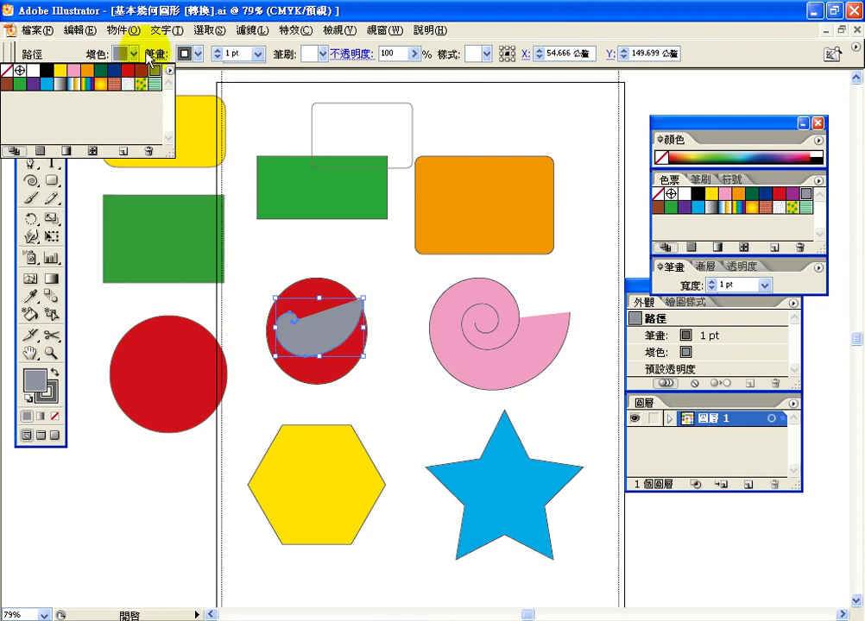
{"action": "left_click", "coordinate": [173, 12]}
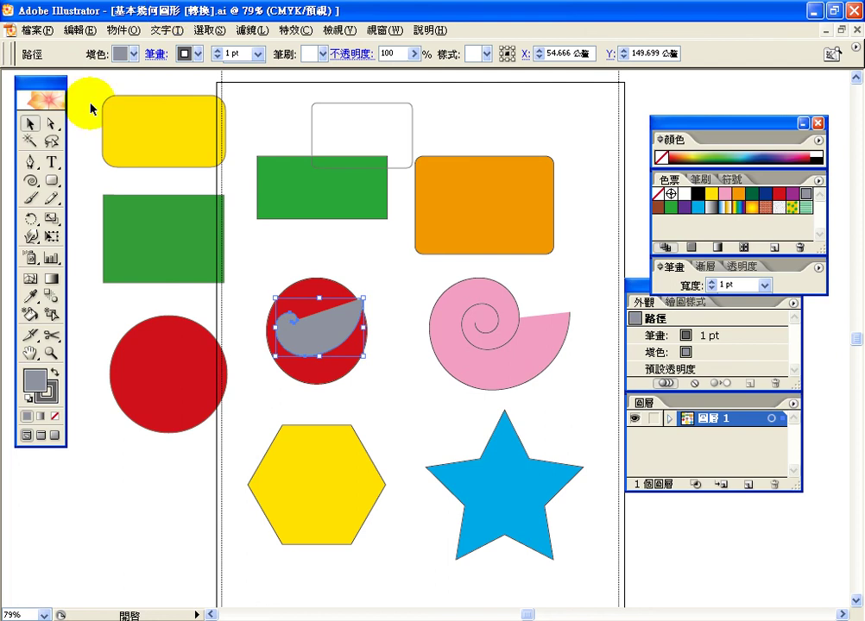
- Delete all the shapes above the hexagon and the star, and select the blue star
{"action": "left_click_drag", "start_coordinate": [90, 102], "coordinate": [590, 394]}
{"action": "key", "text": "Delete"}
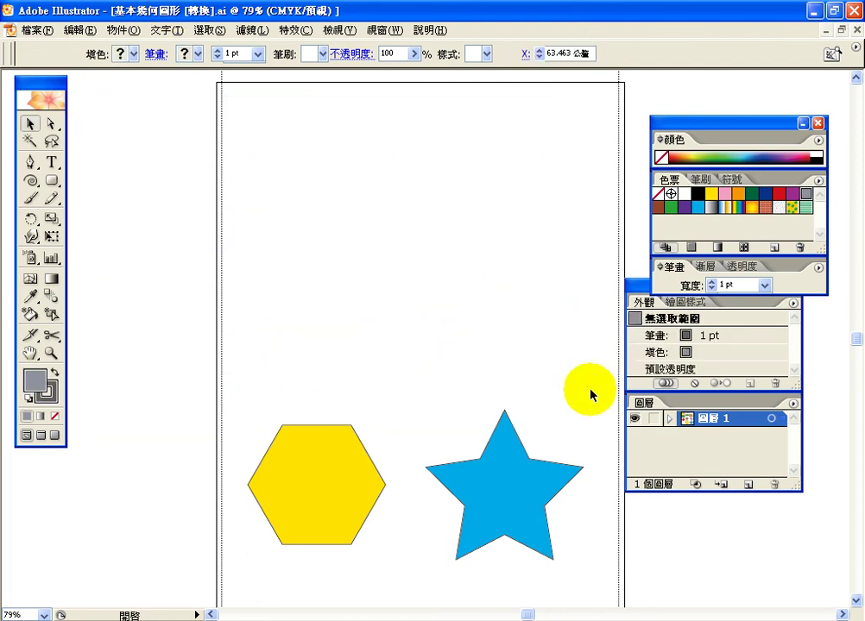
{"action": "left_click", "coordinate": [342, 494]}
{"action": "left_click", "coordinate": [477, 492]}
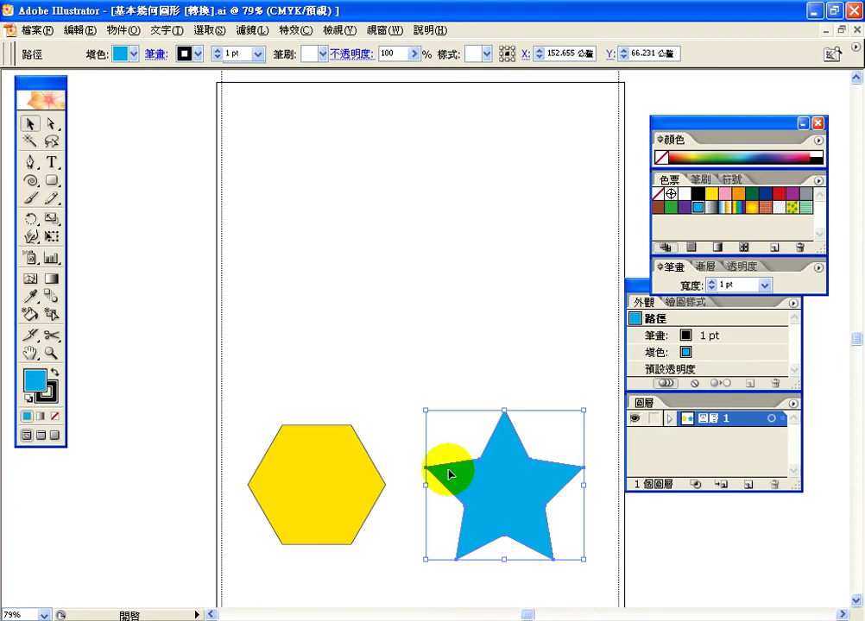
- Draw a seven-sided blue polygon in the upper left of the page with the Polygon tool, adjusting the number of sides while drawing
{"action": "left_click", "coordinate": [51, 181]}
{"action": "left_click_drag", "start_coordinate": [51, 181], "coordinate": [133, 186]}
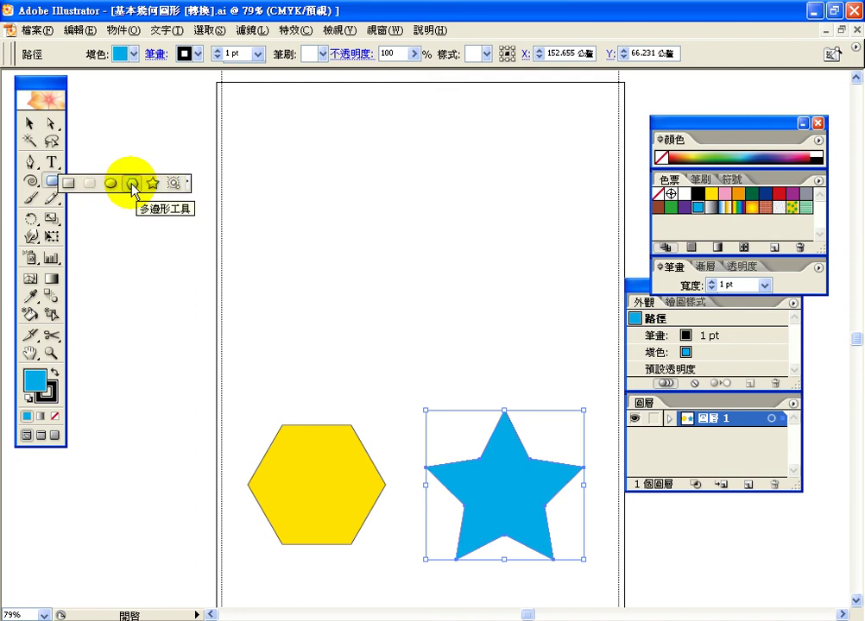
{"action": "left_click_drag", "start_coordinate": [133, 186], "coordinate": [130, 183]}
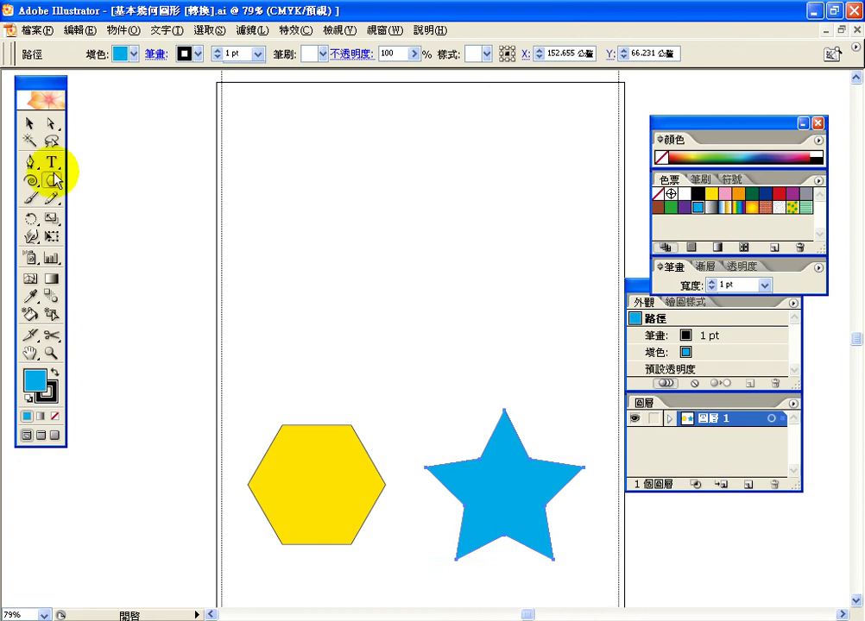
{"action": "left_click_drag", "start_coordinate": [54, 177], "coordinate": [124, 186]}
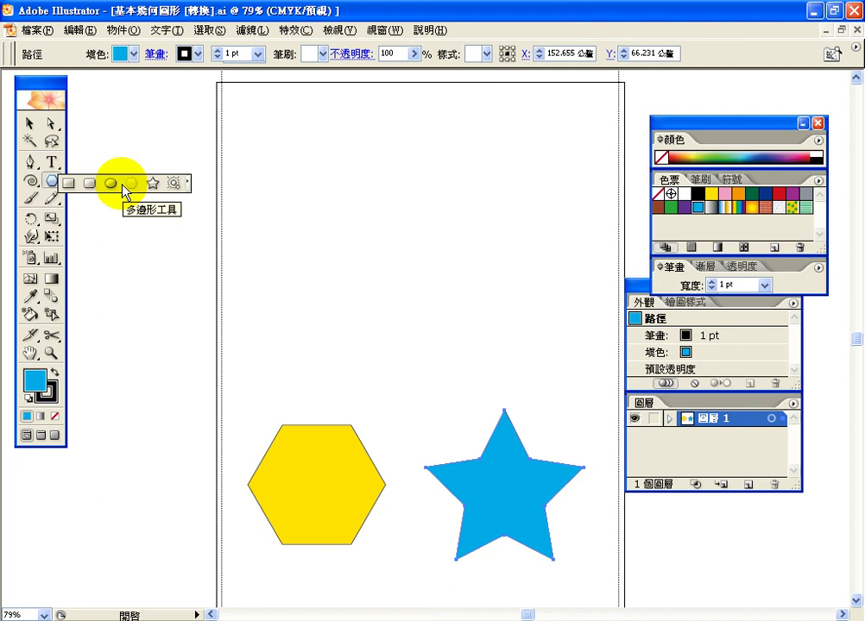
{"action": "left_click_drag", "start_coordinate": [125, 190], "coordinate": [132, 184]}
{"action": "left_click_drag", "start_coordinate": [324, 167], "coordinate": [348, 207]}
{"action": "key", "text": "Up"}
{"action": "key", "text": "Up"}
{"action": "key", "text": "Up"}
{"action": "key", "text": "Up"}
{"action": "key", "text": "Down"}
{"action": "key", "text": "Down"}
{"action": "key", "text": "Down"}
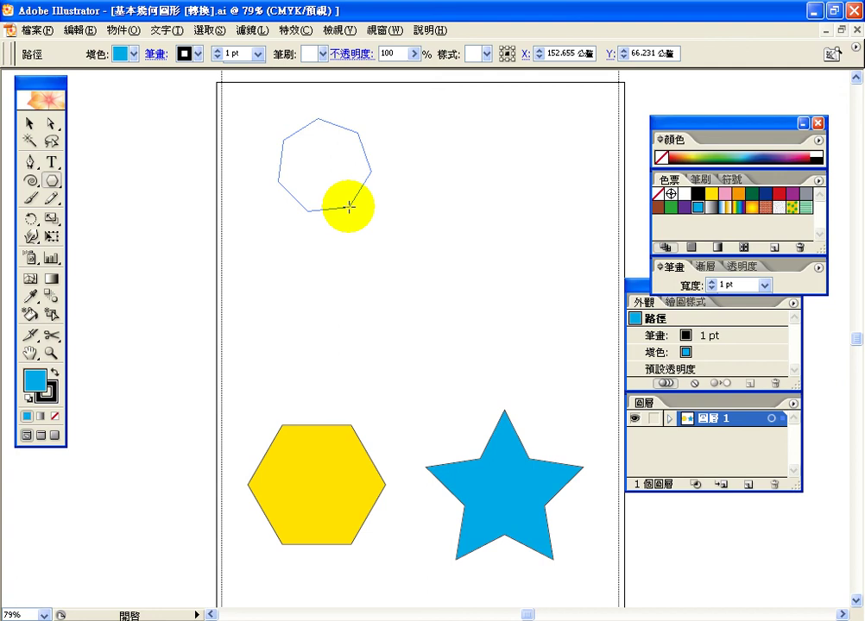
{"action": "mouse_move", "coordinate": [349, 207]}
{"action": "left_mouse_down"}
{"action": "mouse_move", "coordinate": [312, 207]}
{"action": "mouse_move", "coordinate": [330, 228]}
{"action": "mouse_move", "coordinate": [321, 226]}
{"action": "mouse_move", "coordinate": [326, 207]}
{"action": "mouse_move", "coordinate": [328, 229]}
{"action": "left_mouse_up"}
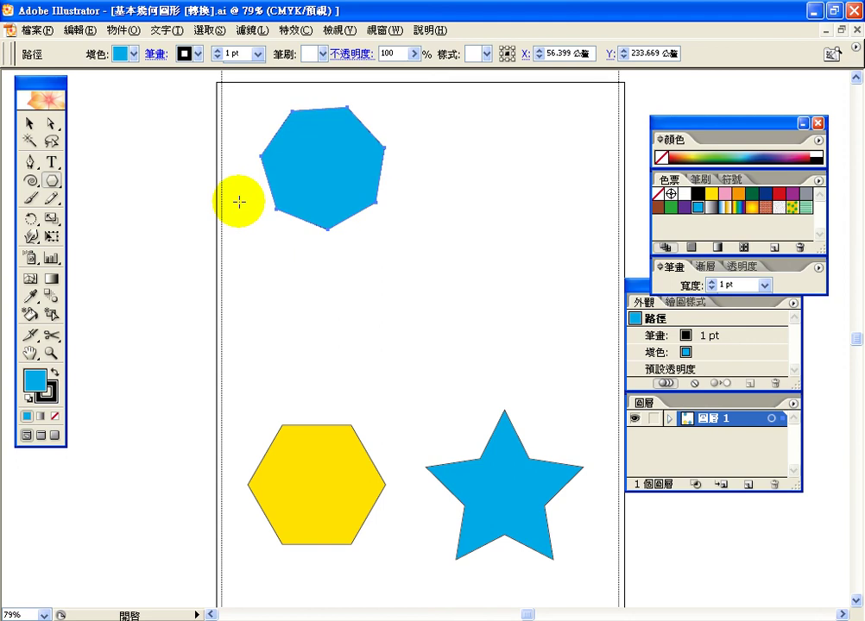
- Draw a blue starburst beside the heptagon with the Star tool, raising the number of points to several dozen while drawing
{"action": "left_click", "coordinate": [57, 183]}
{"action": "left_click_drag", "start_coordinate": [57, 183], "coordinate": [149, 184]}
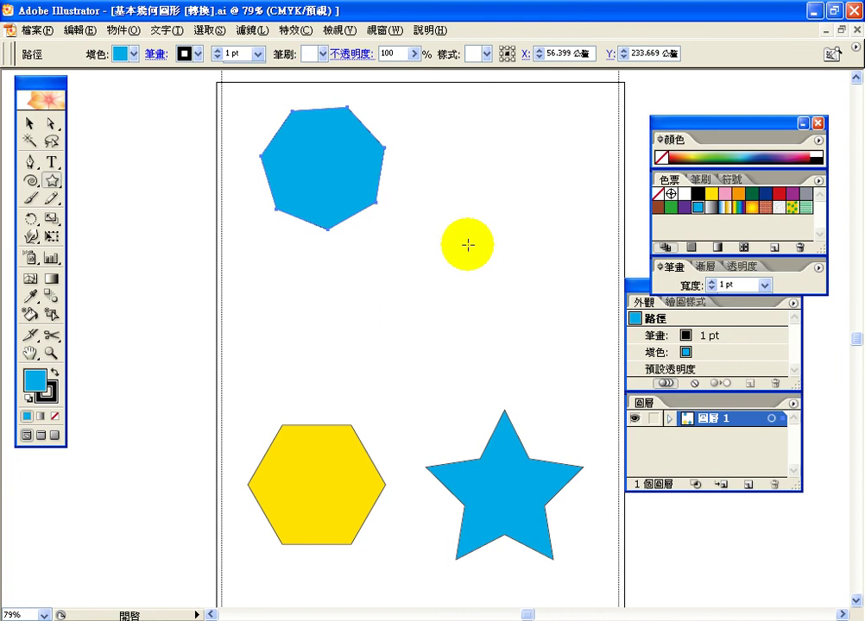
{"action": "left_click_drag", "start_coordinate": [468, 245], "coordinate": [507, 299]}
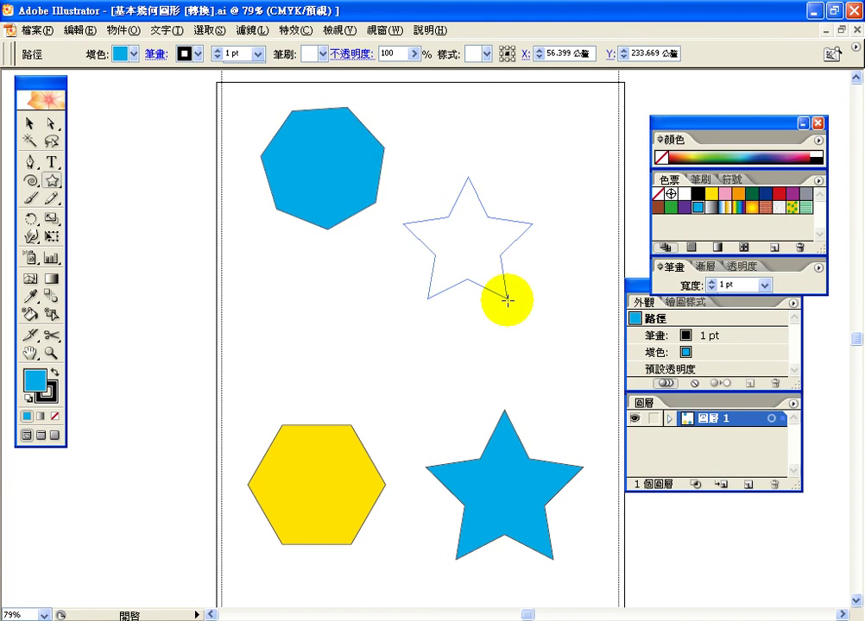
{"action": "key", "text": "Up"}
{"action": "left_click_drag", "start_coordinate": [507, 300], "coordinate": [544, 323]}
{"action": "key", "text": "Up"}
{"action": "key", "text": "Up"}
{"action": "key", "text": "Up"}
{"action": "key", "text": "Up"}
{"action": "key", "text": "Up"}
{"action": "key", "text": "Up"}
{"action": "key", "text": "Up"}
{"action": "key", "text": "Up"}
{"action": "key", "text": "Up"}
{"action": "key", "text": "Up"}
{"action": "key", "text": "Up"}
{"action": "key", "text": "Up"}
{"action": "key", "text": "Up"}
{"action": "key", "text": "Up"}
{"action": "key", "text": "Up"}
{"action": "key", "text": "Up"}
{"action": "key", "text": "Up"}
{"action": "key", "text": "Up"}
{"action": "key", "text": "Up"}
{"action": "key", "text": "Up"}
{"action": "key", "text": "Up"}
{"action": "key", "text": "Up"}
{"action": "key", "text": "Up"}
{"action": "key", "text": "Up"}
{"action": "key", "text": "Up"}
{"action": "key", "text": "Up"}
{"action": "key", "text": "Up"}
{"action": "key", "text": "Up"}
{"action": "key", "text": "Up"}
{"action": "key", "text": "Up"}
{"action": "key", "text": "Up"}
{"action": "key", "text": "Up"}
{"action": "key", "text": "Up"}
{"action": "key", "text": "Up"}
{"action": "key", "text": "Up"}
{"action": "key", "text": "Up"}
{"action": "key", "text": "Up"}
{"action": "key", "text": "Up"}
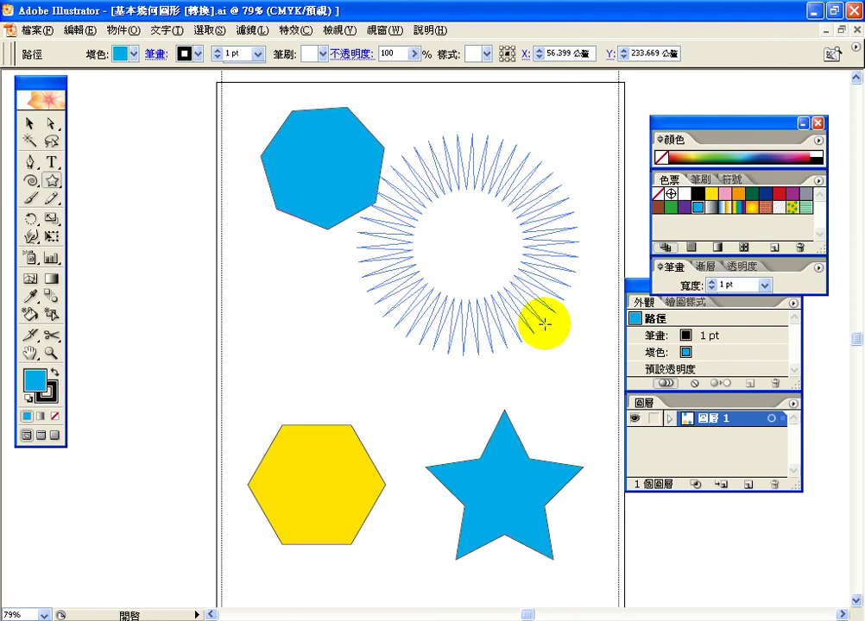
{"action": "left_click_drag", "start_coordinate": [545, 323], "coordinate": [534, 297]}
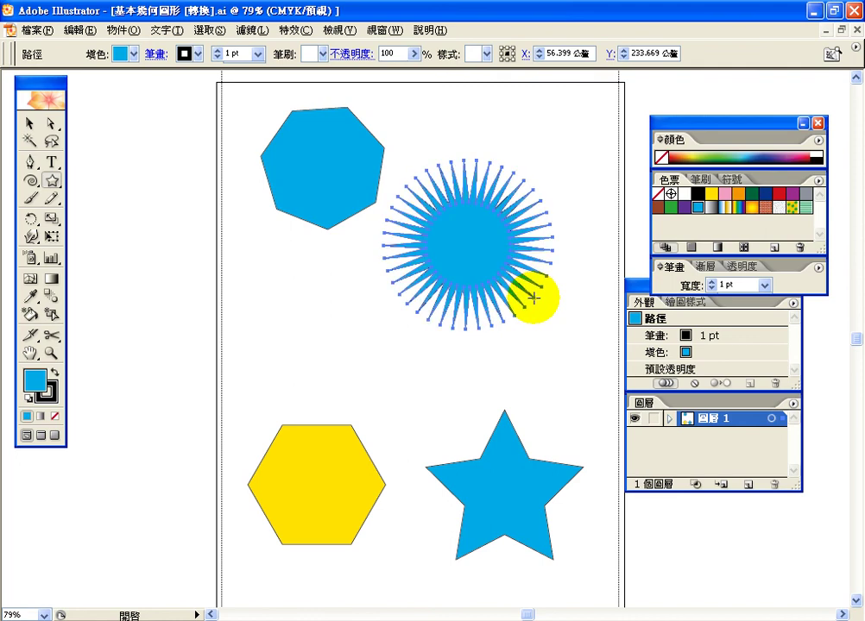
- Create a 41-point blue star below the heptagon using exact star options, with radius 2 set to 30.39 mm
{"action": "left_click", "coordinate": [271, 287]}
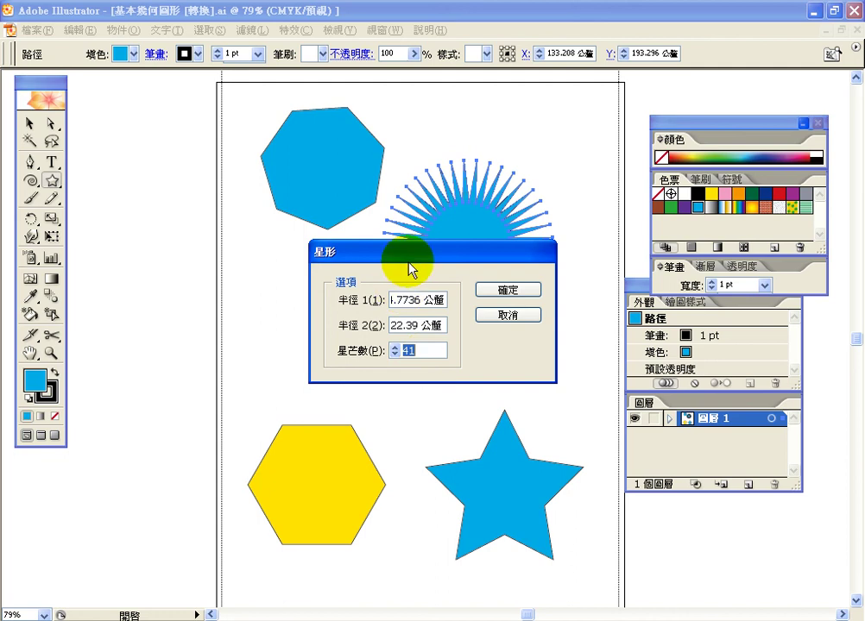
{"action": "left_click", "coordinate": [444, 227]}
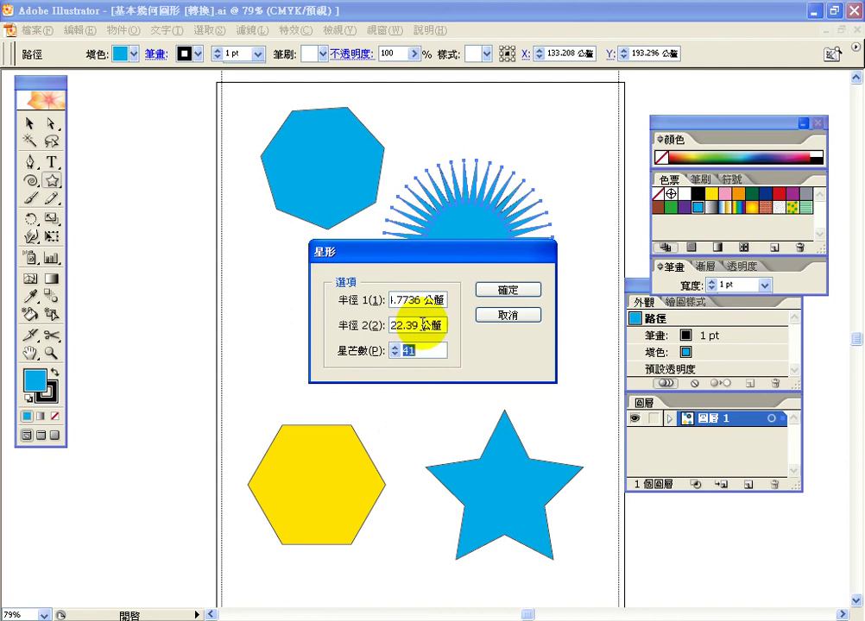
{"action": "left_click_drag", "start_coordinate": [415, 325], "coordinate": [385, 335]}
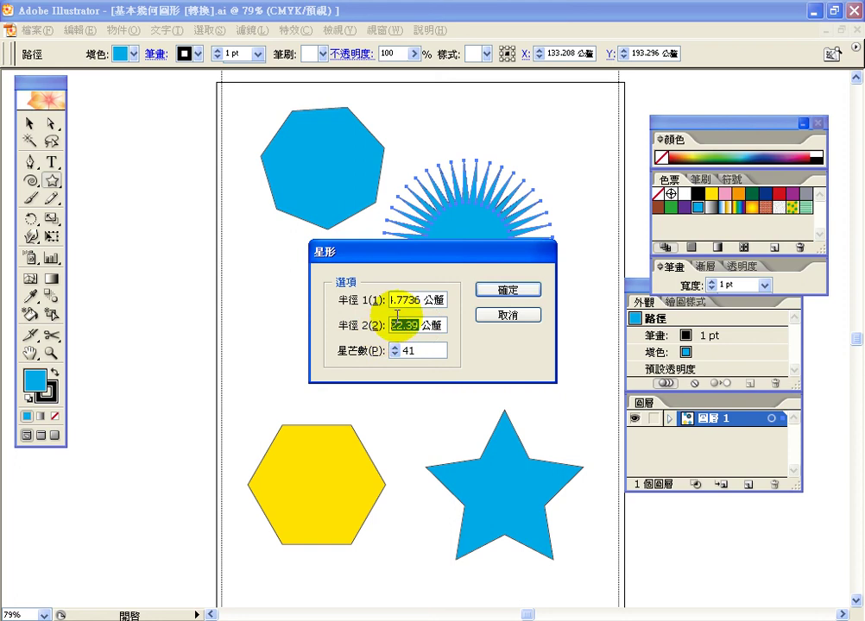
{"action": "left_click_drag", "start_coordinate": [407, 300], "coordinate": [387, 327]}
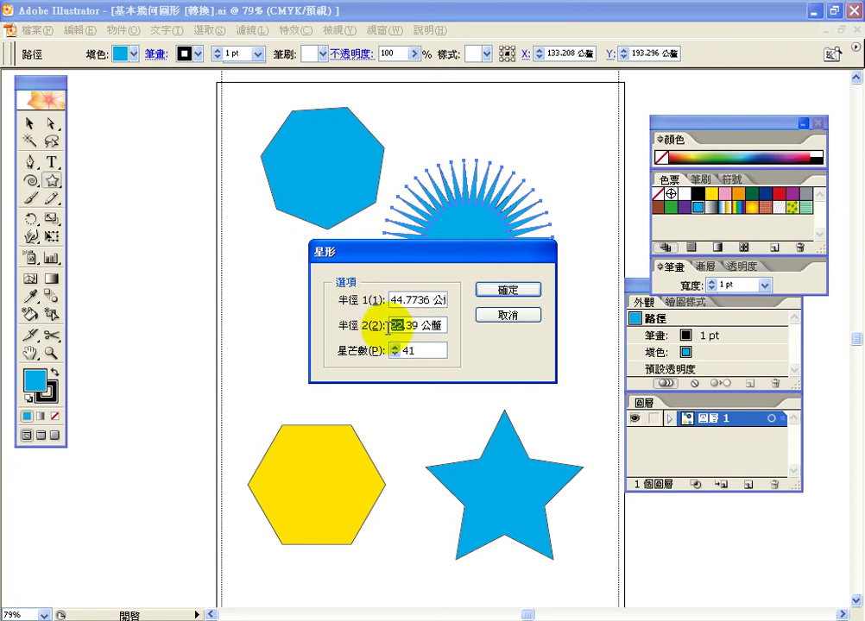
{"action": "type", "text": "30"}
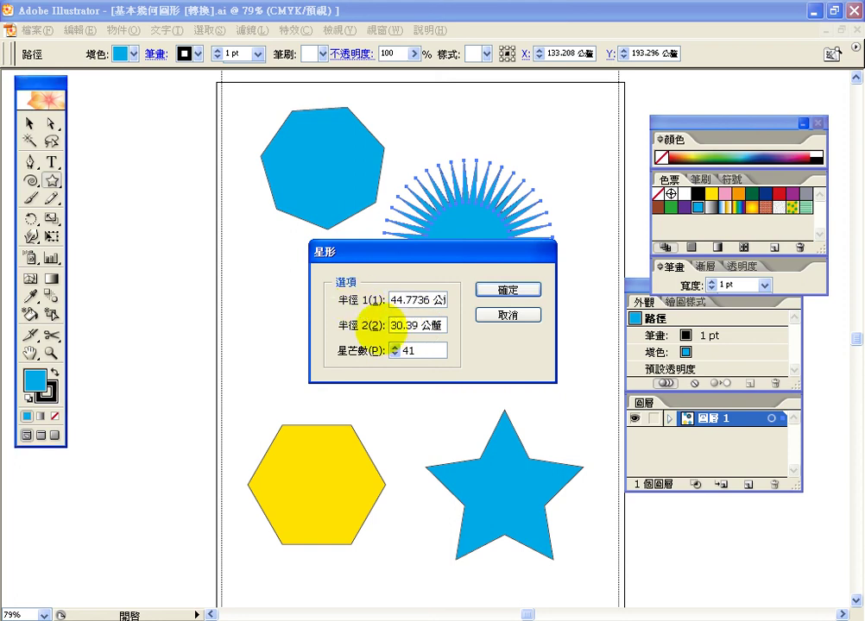
{"action": "key", "text": "Return"}
{"action": "left_click_drag", "start_coordinate": [381, 328], "coordinate": [249, 222]}
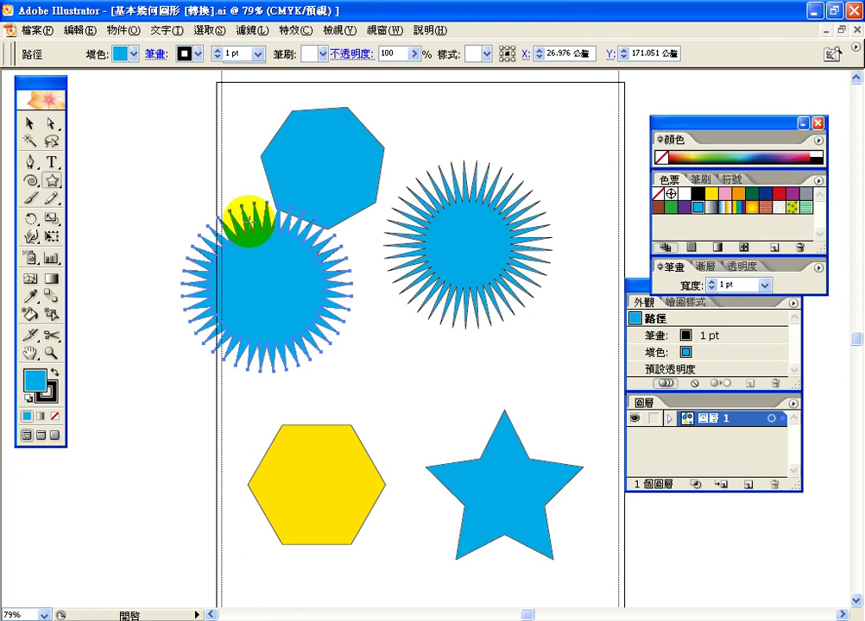
{"action": "left_click_drag", "start_coordinate": [248, 221], "coordinate": [249, 214]}
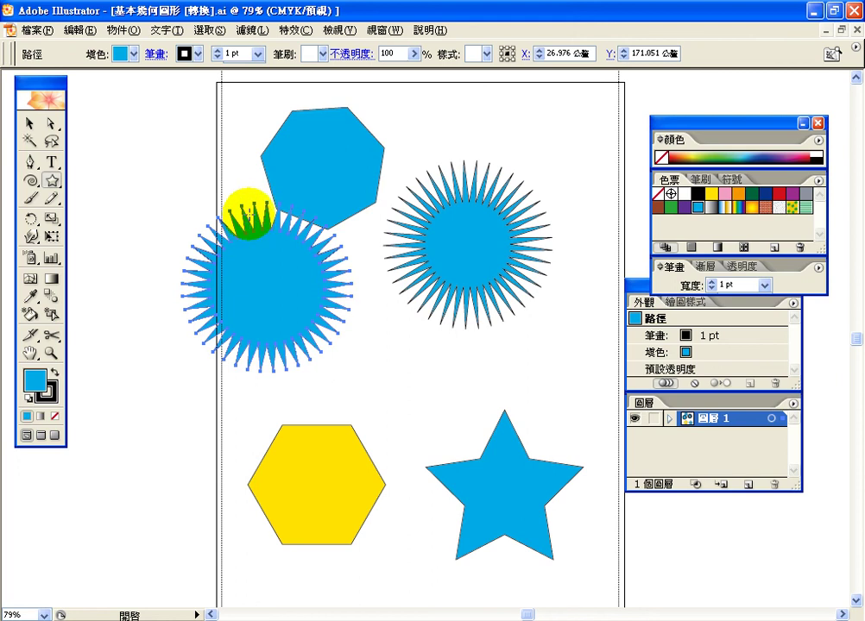
- Open the Polygon tool's numeric options for a new polygon beside the page and select the number of sides for editing
{"action": "left_click", "coordinate": [53, 180]}
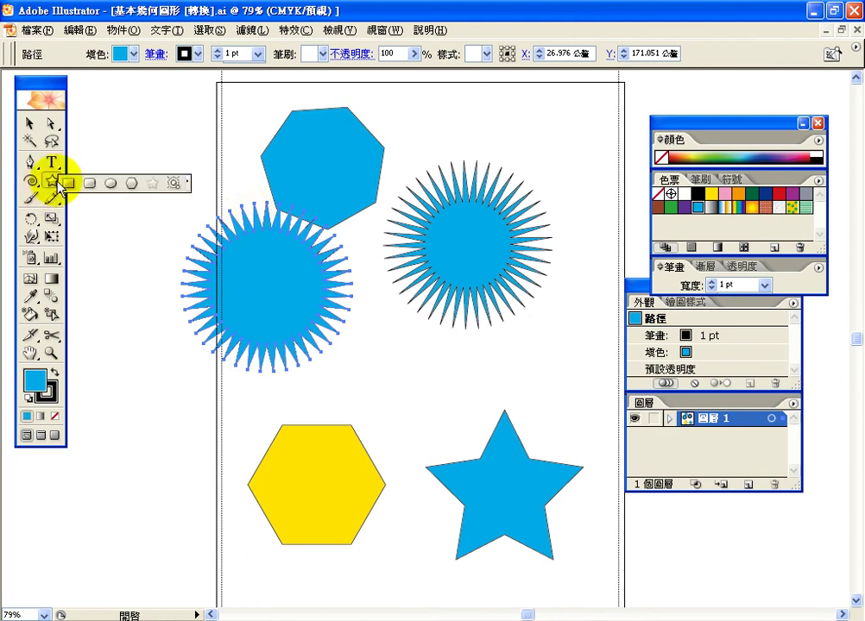
{"action": "left_click", "coordinate": [132, 182]}
{"action": "left_click", "coordinate": [113, 154]}
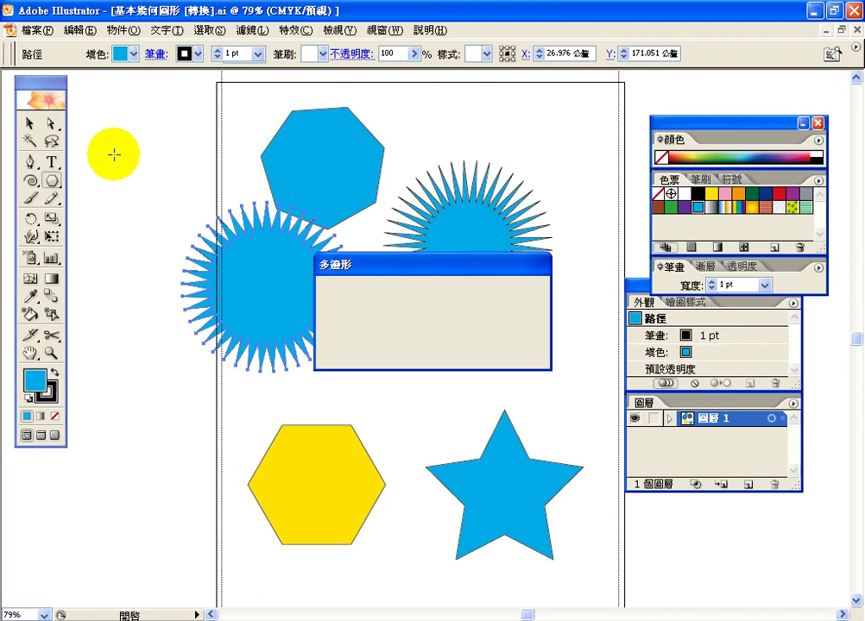
{"action": "double_click", "coordinate": [403, 338]}
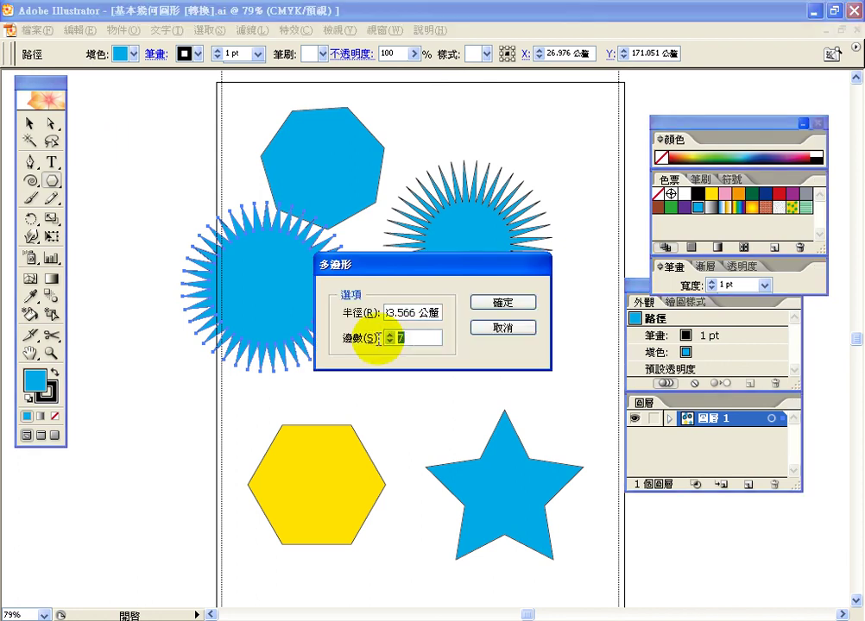